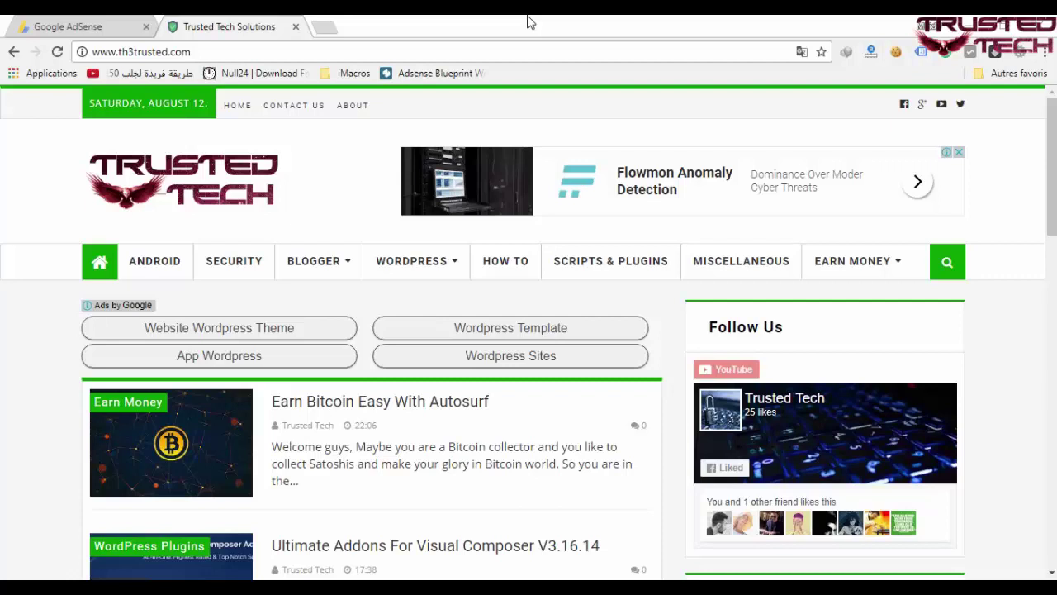
Reload the th3trusted.com homepage in Chrome, then switch to the File Explorer Media folder.
left_click(246, 469)
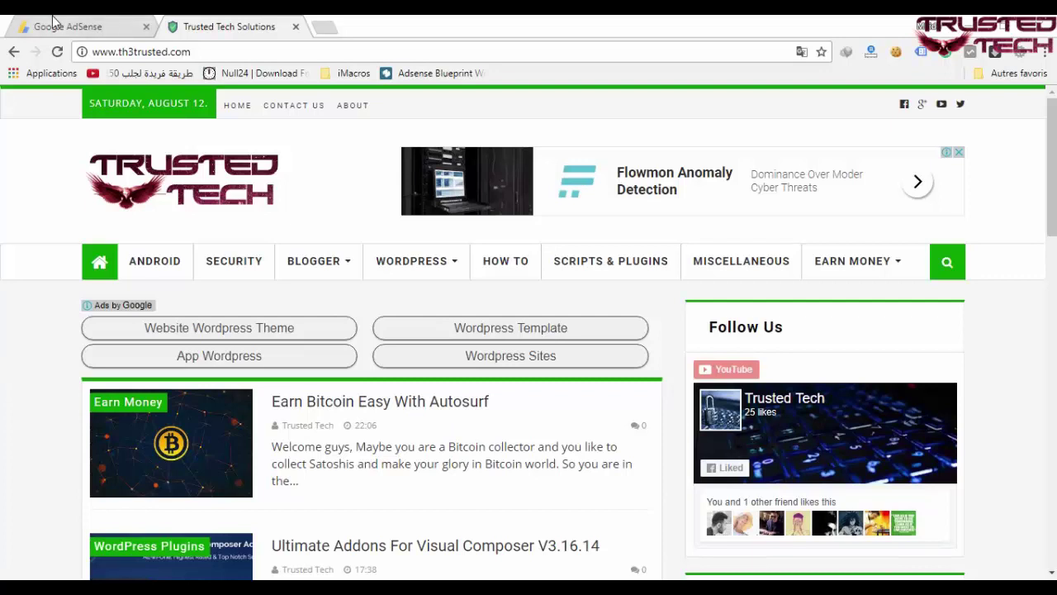
key("alt+Tab")
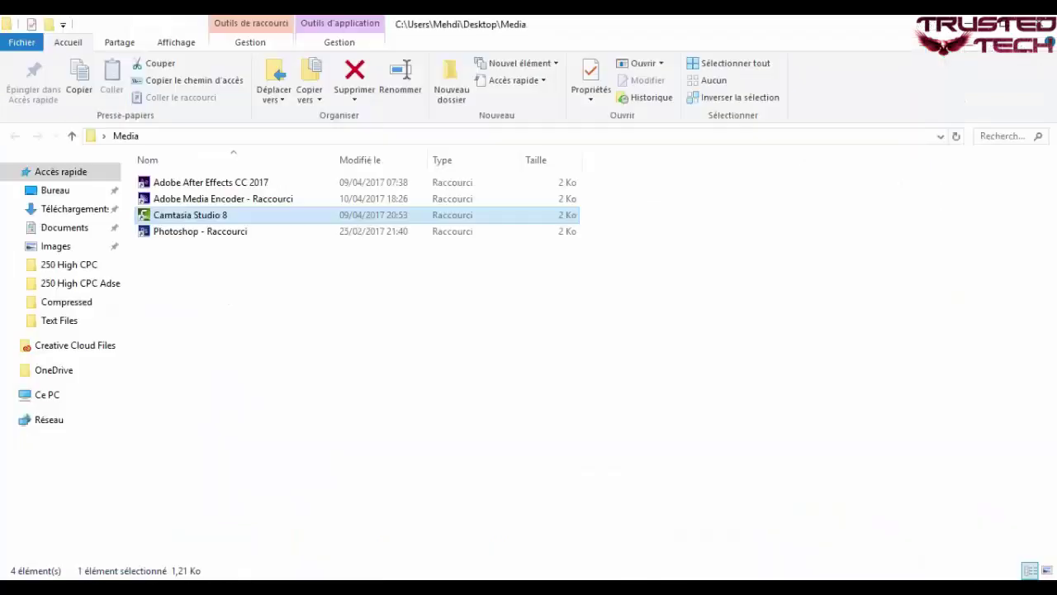
Open the 250 High CPC Adsense Ad Network-Technical24x7 subfolder in File Explorer.
left_click(47, 266)
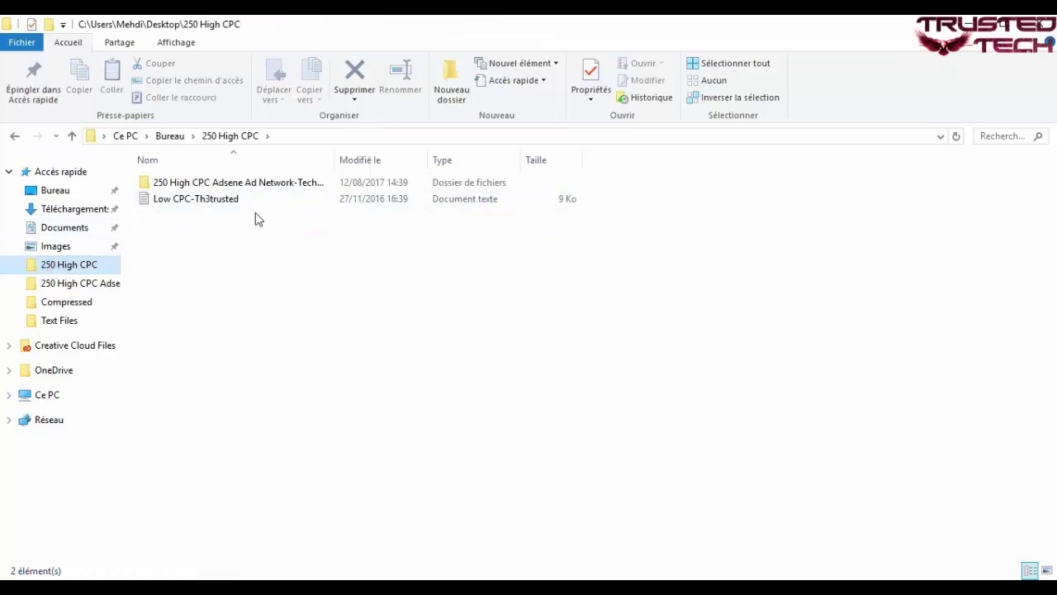
mouse_move(195, 199)
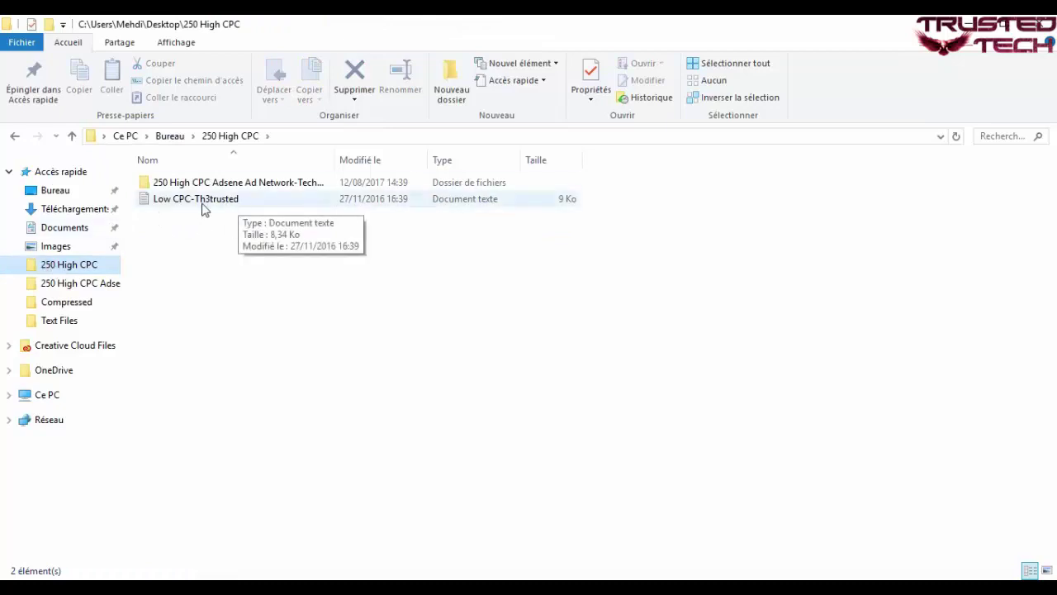
double_click(213, 186)
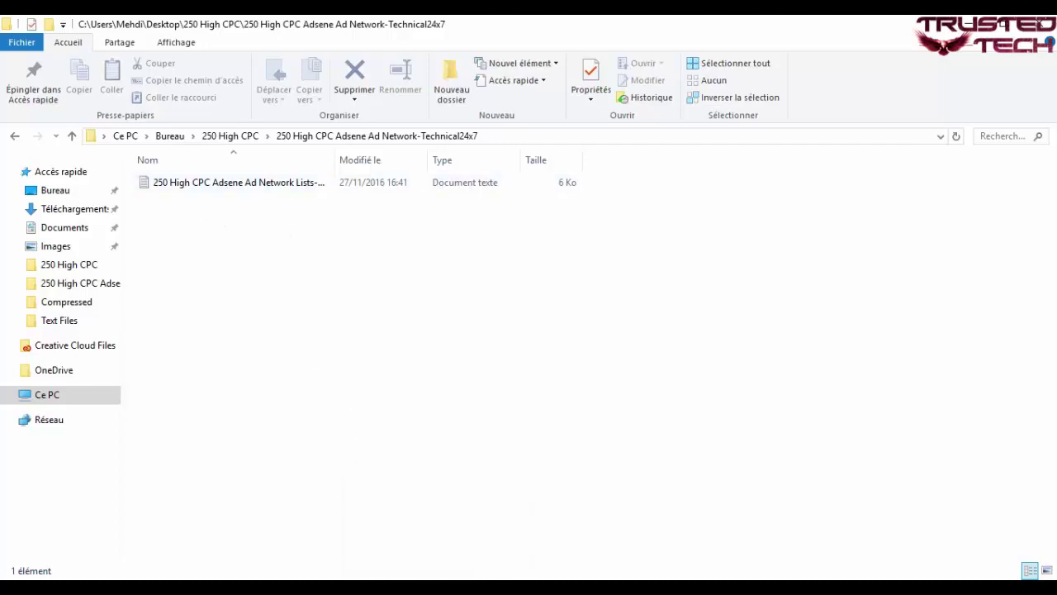
Open AdSense's Advertiser URLs blocking for All my sites and click into the URL box.
left_click(405, 487)
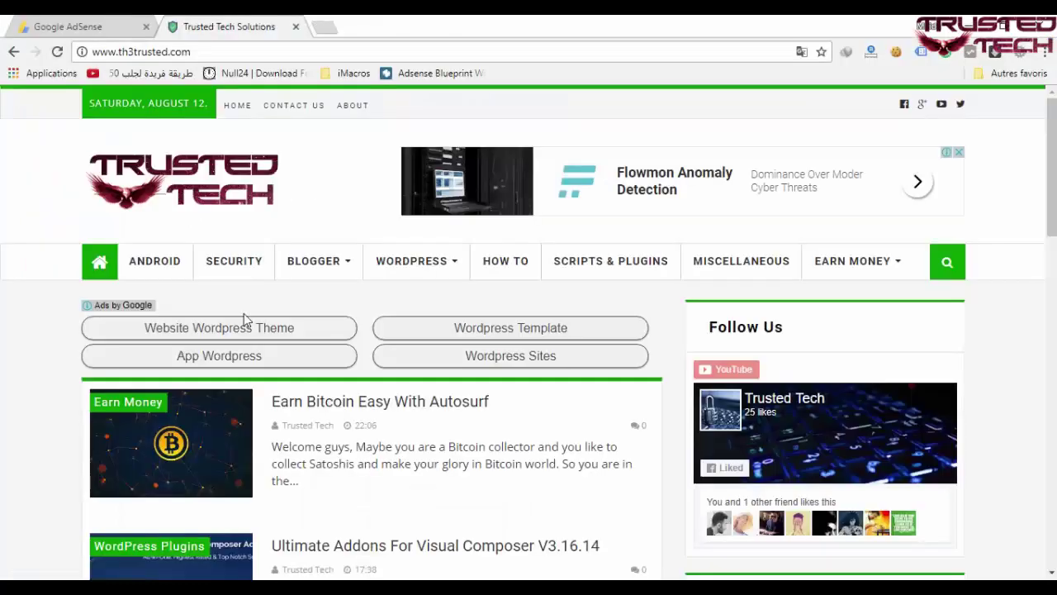
left_click(91, 23)
left_click(115, 304)
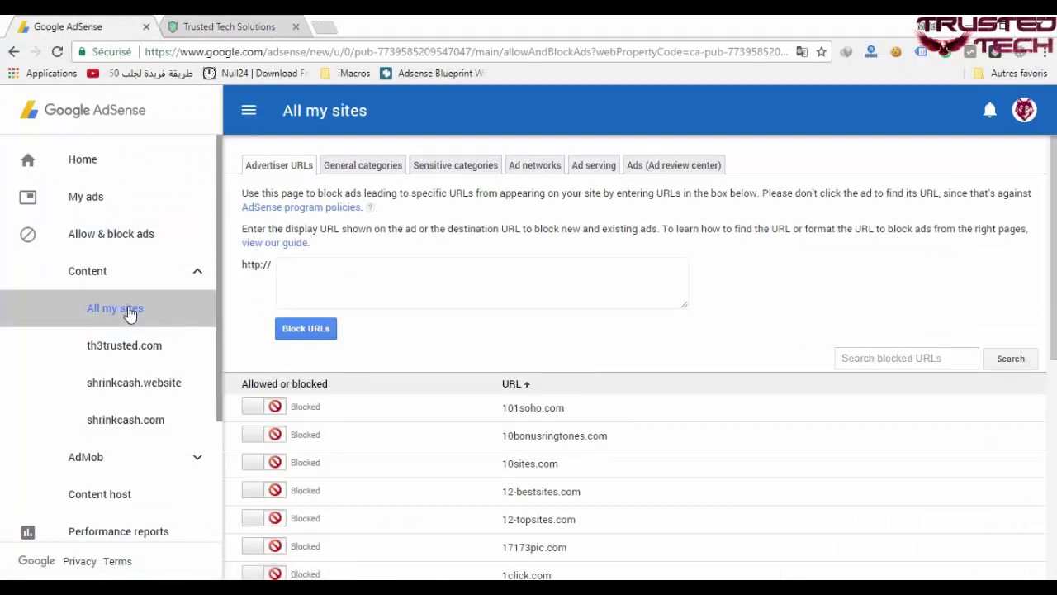
left_click(360, 273)
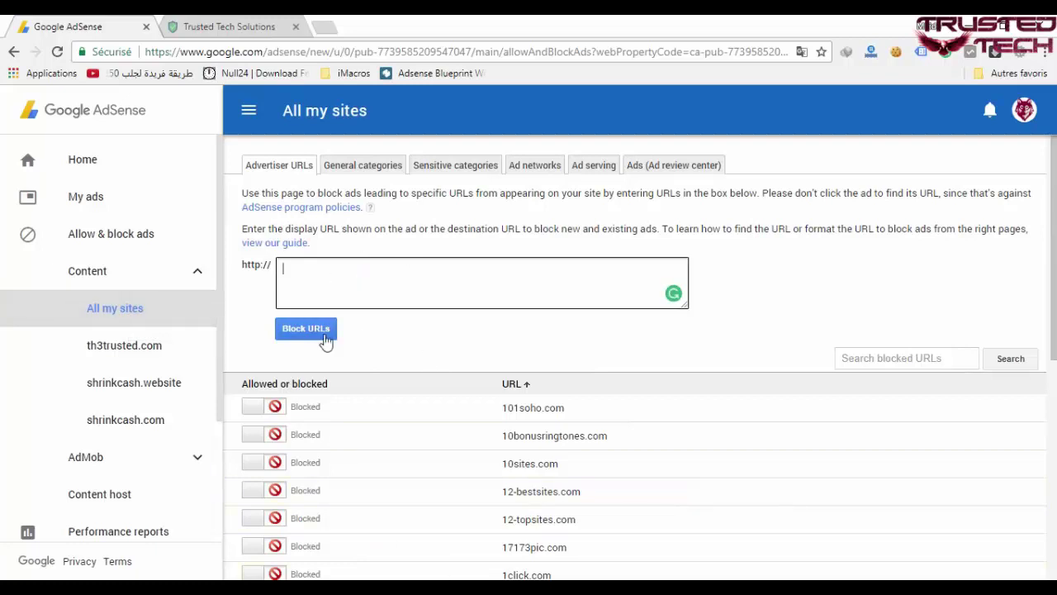
left_click(287, 271)
left_click_drag(288, 271, 116, 213)
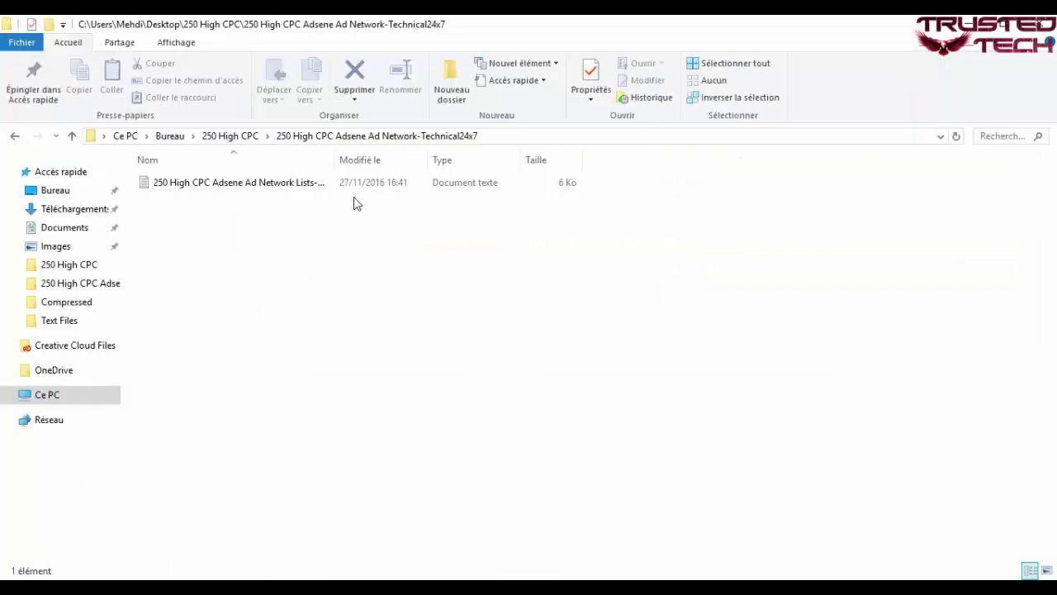
Open Low CPC-Th3trusted.txt from the 250 High CPC folder in Notepad.
left_click(15, 135)
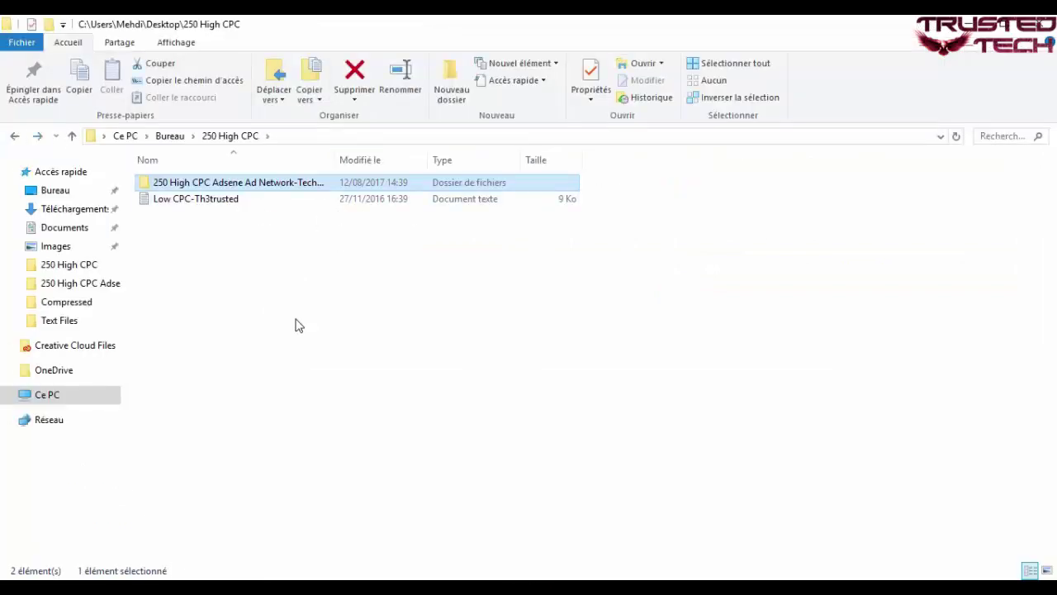
left_click_drag(290, 306, 166, 185)
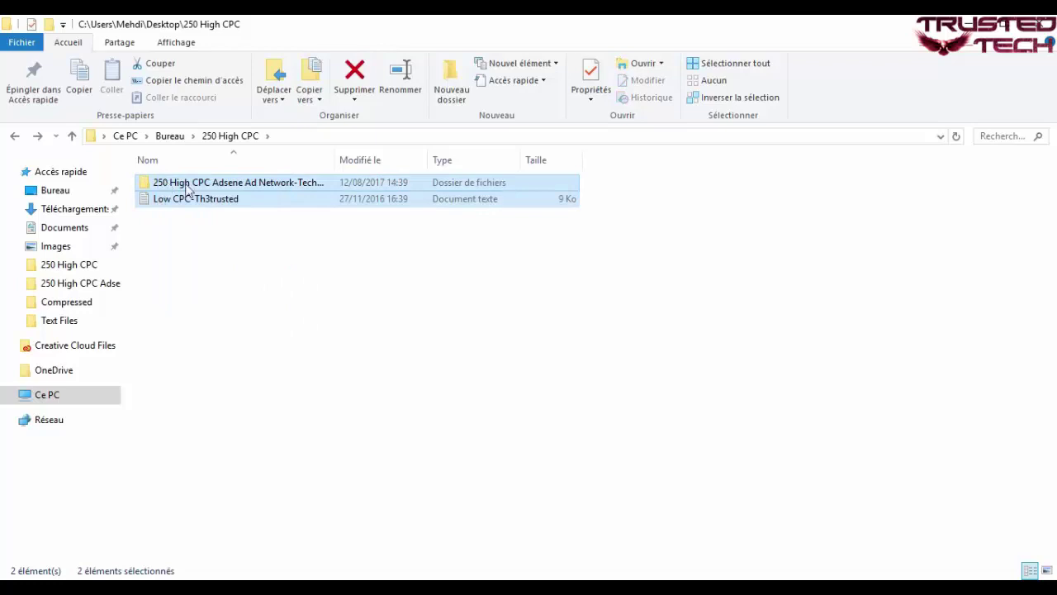
left_click(208, 199)
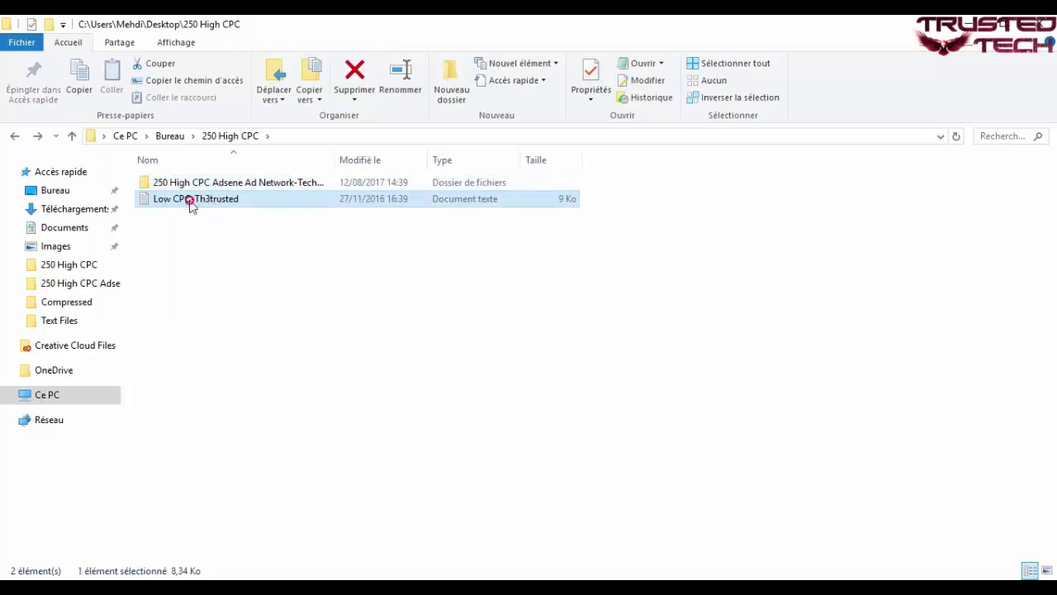
double_click(190, 201)
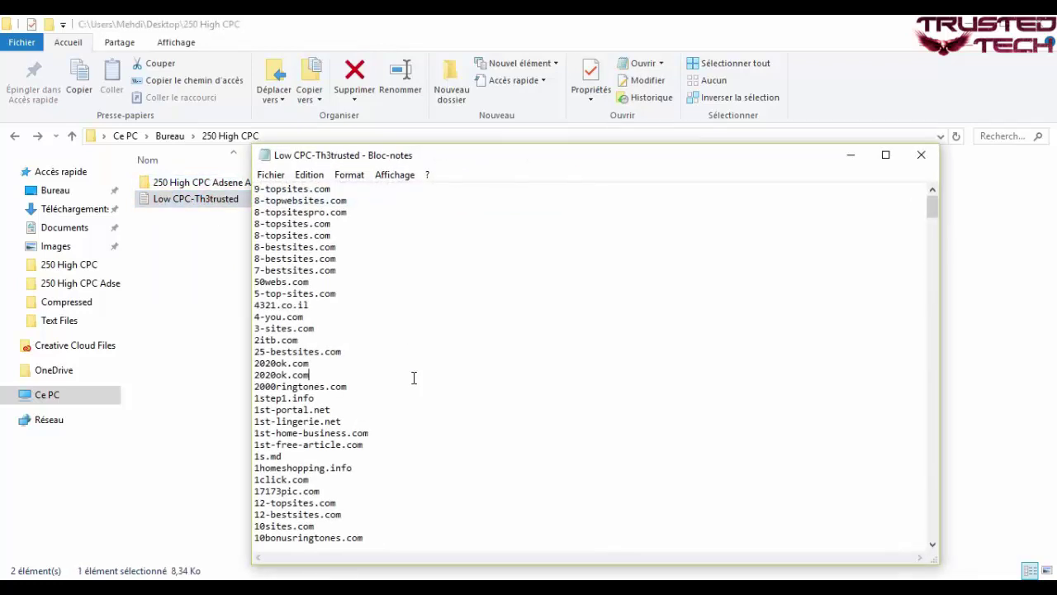
Scroll the low-CPC domain list and select the websearch360.net line.
double_click(317, 249)
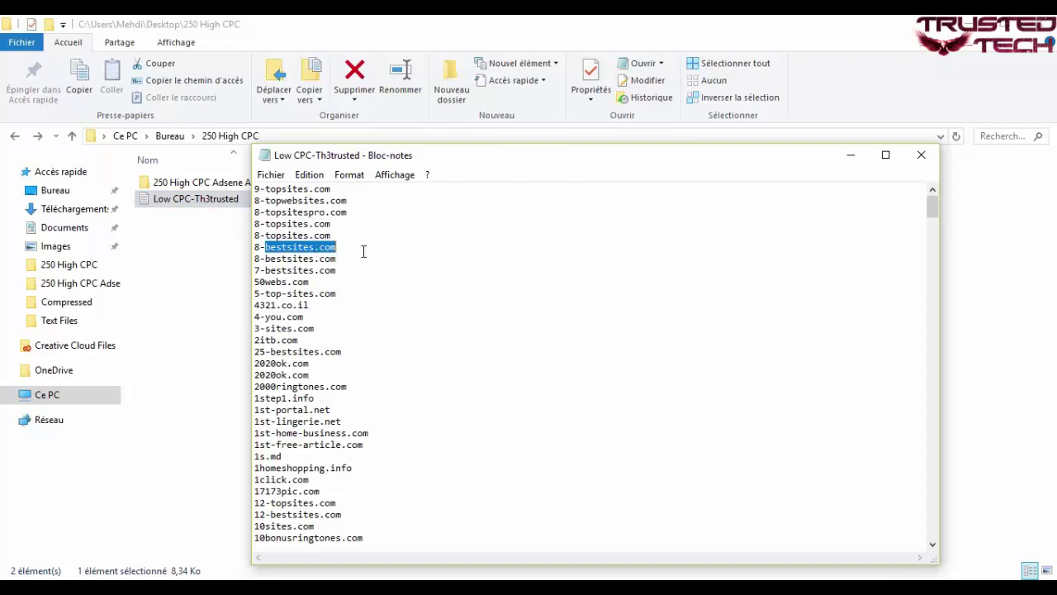
left_click(363, 251)
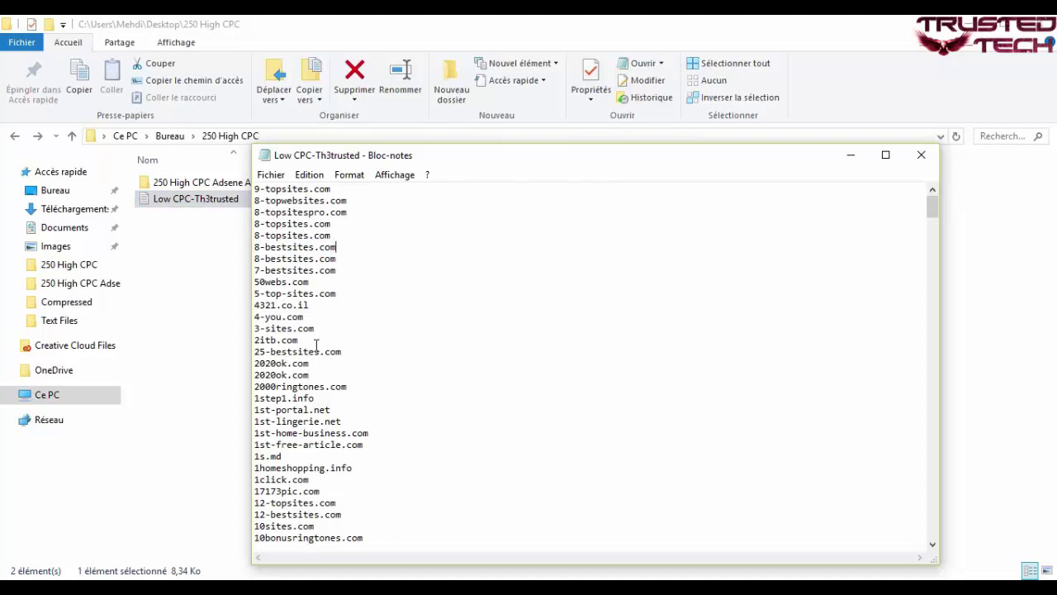
left_click_drag(347, 351, 246, 350)
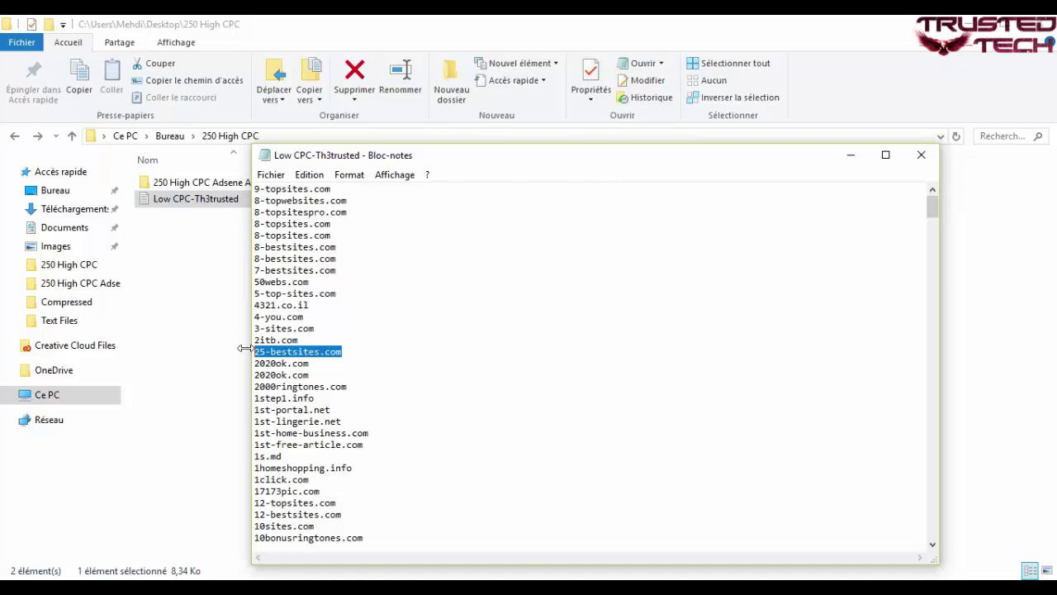
left_click(437, 474)
scroll(437, 474, "down", 10)
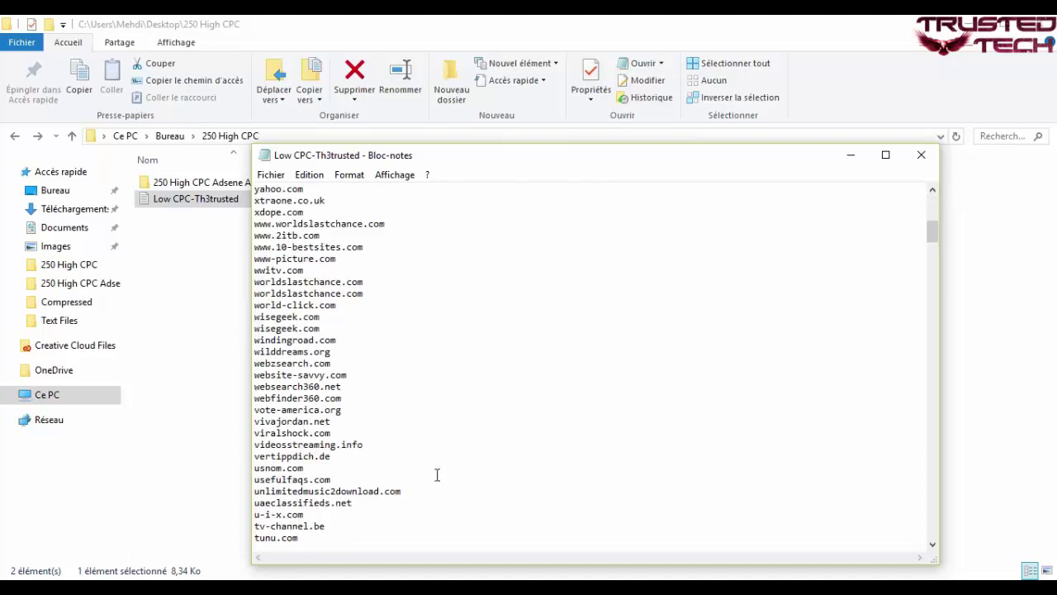
left_click_drag(364, 383, 224, 389)
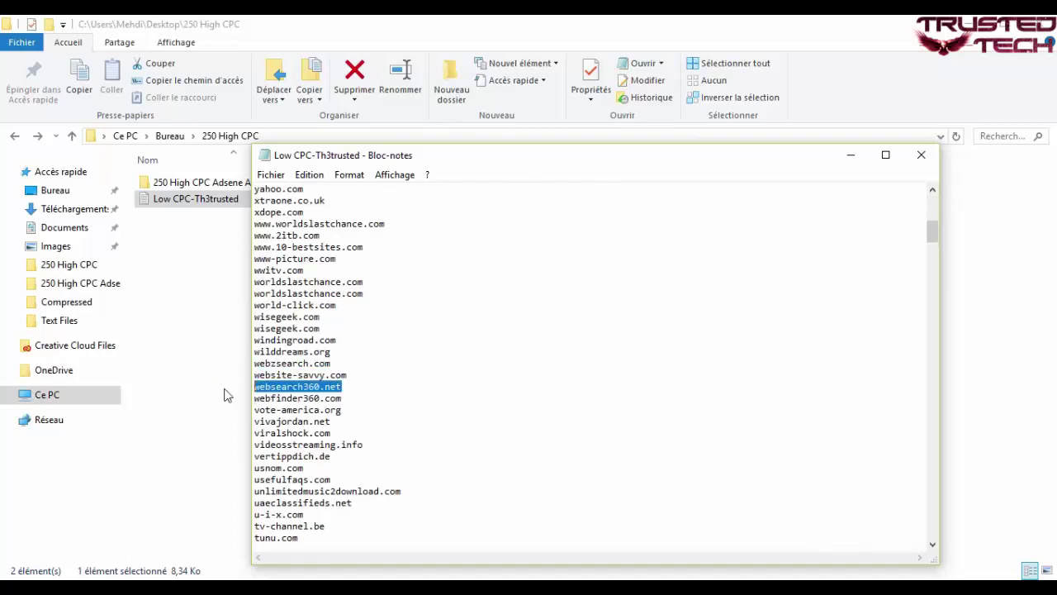
Load keywordspy.com in a new Chrome tab.
key("alt+Tab")
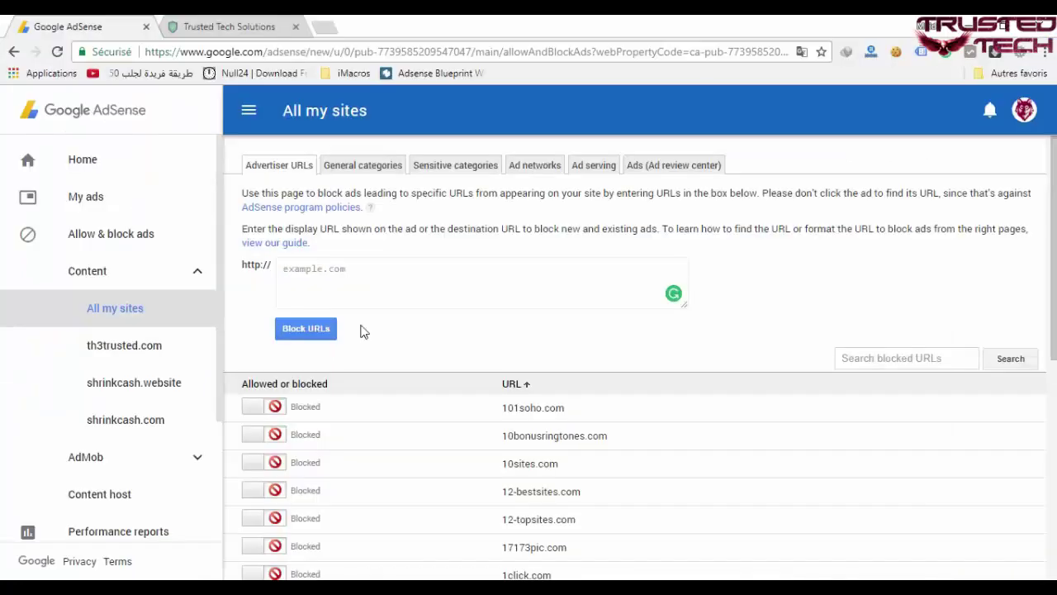
left_click(324, 26)
type("keywordspy.com")
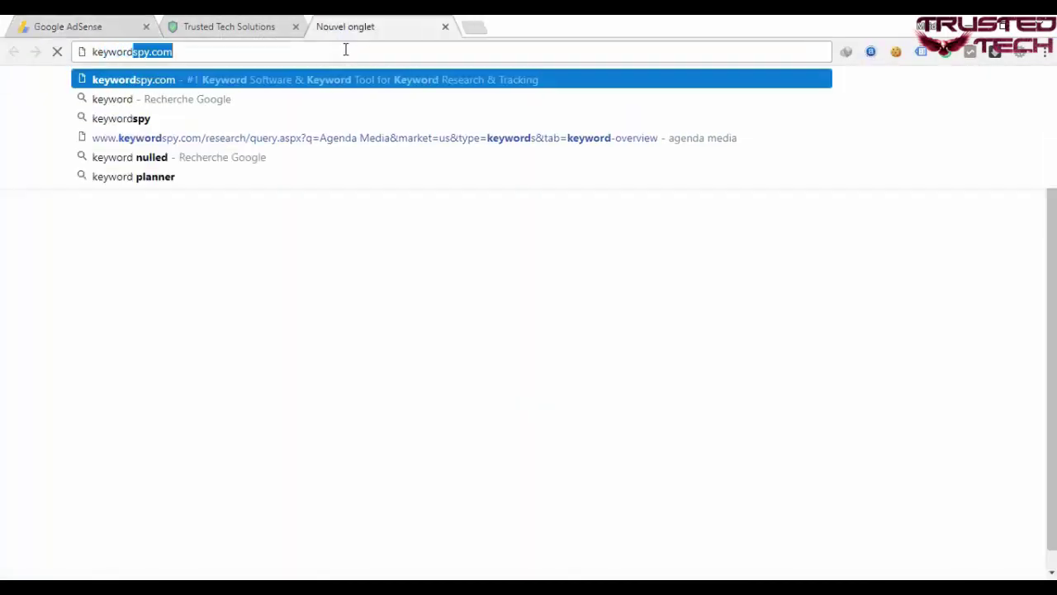
key("Return")
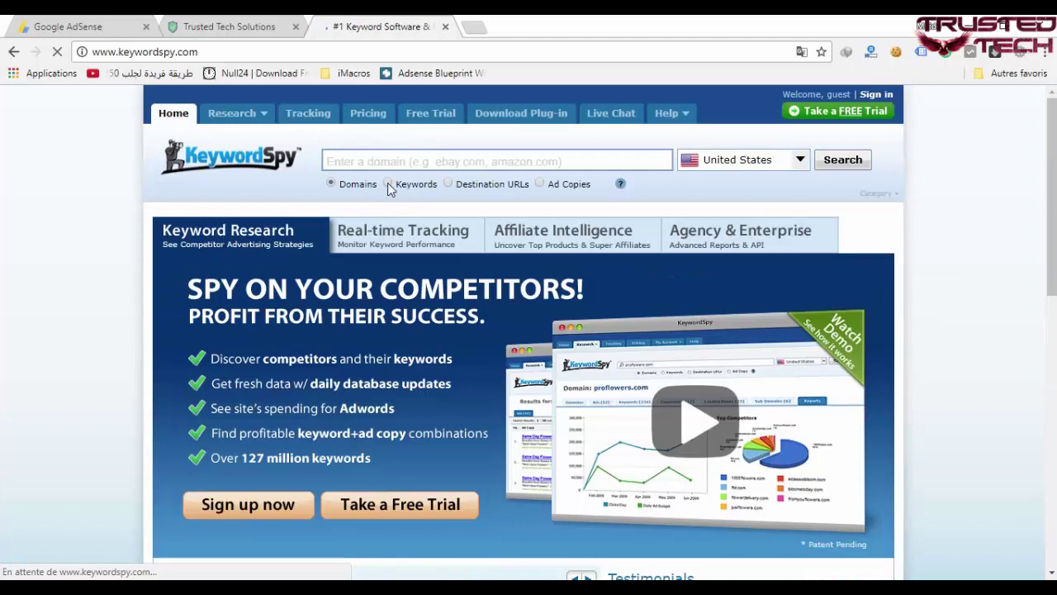
Run a keyword search for websearch360.net and highlight its $0.05 CPC statistics.
left_click(388, 184)
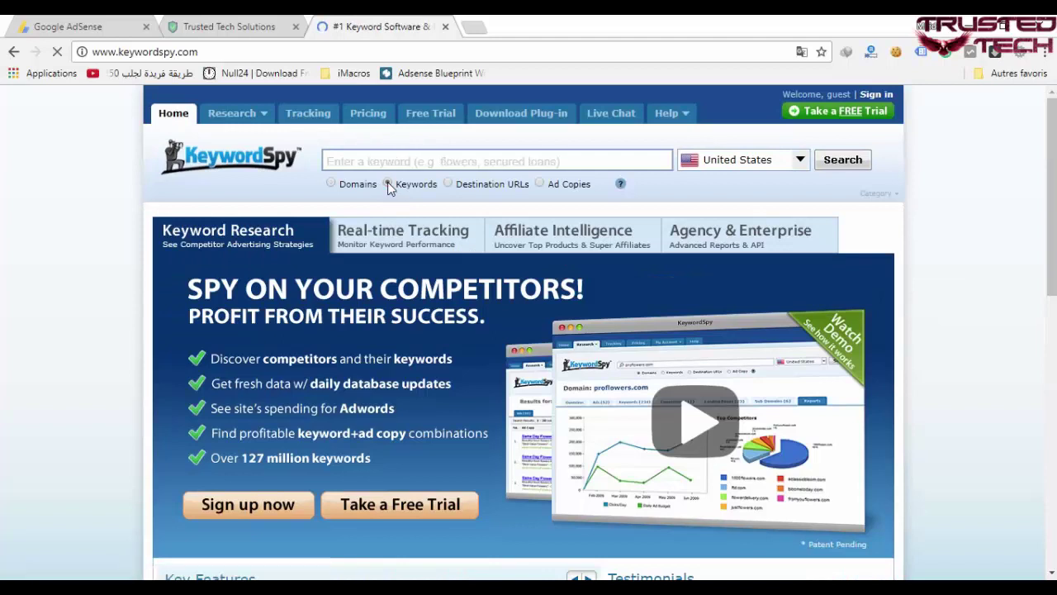
left_click(425, 158)
type("websearch360.net")
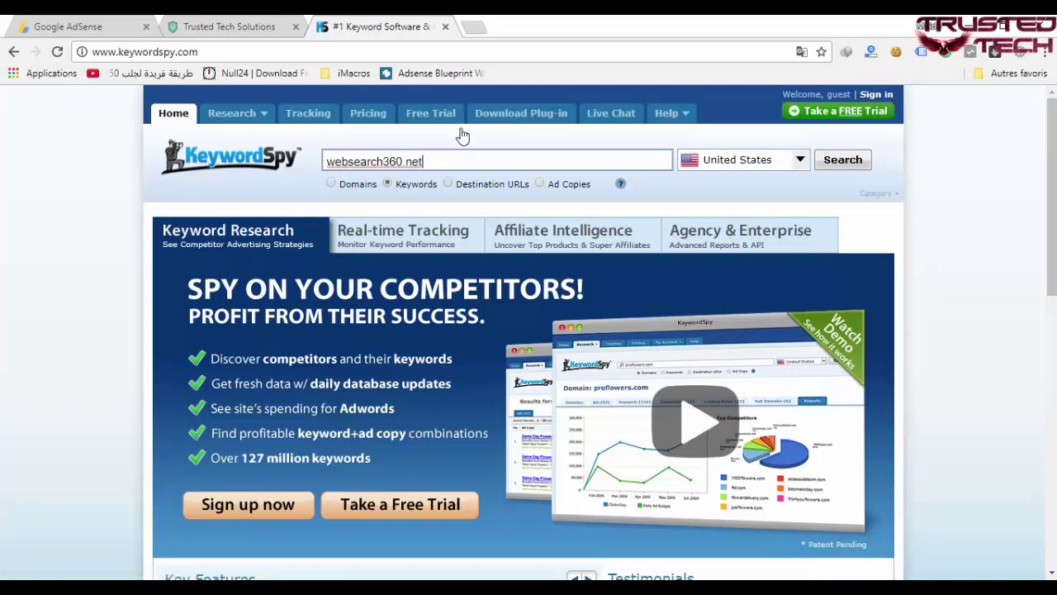
left_click(842, 165)
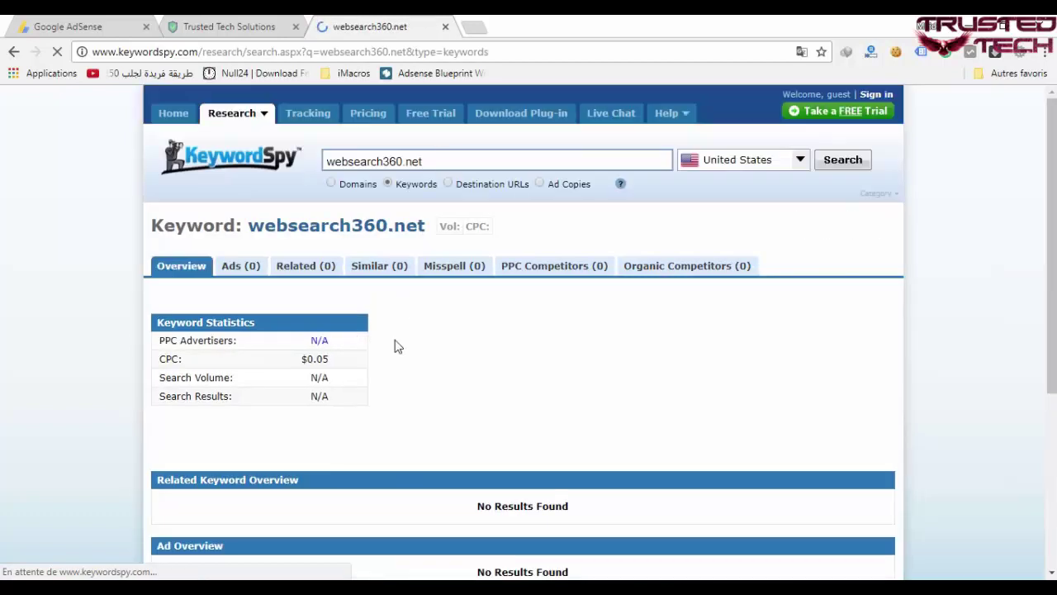
left_click(342, 359)
left_click_drag(345, 365, 211, 377)
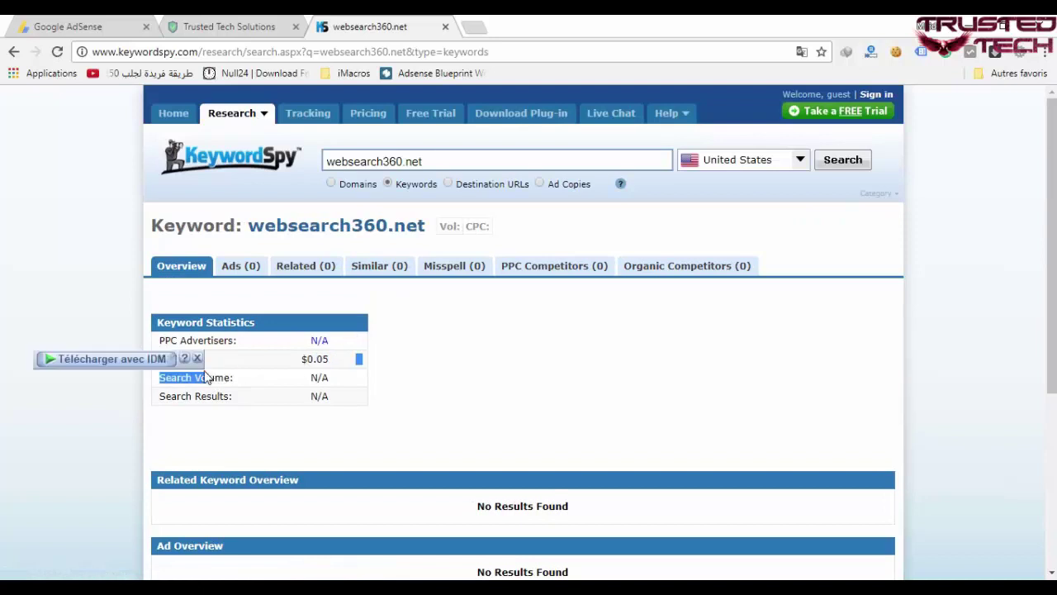
left_click(288, 365)
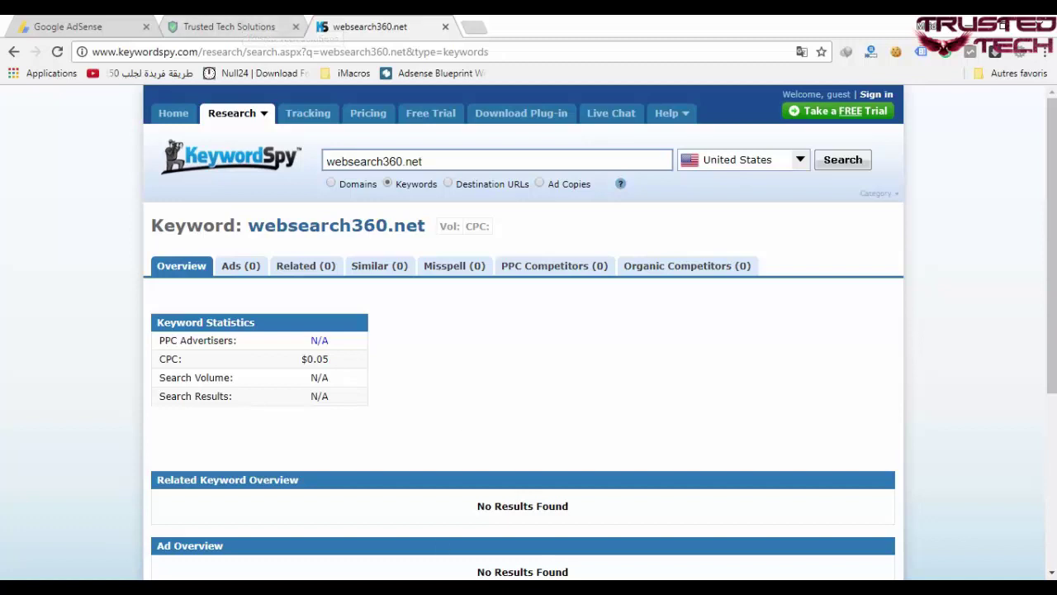
Copy searchtorpedo.com from Notepad and search it on KeywordSpy, showing a $0.05 CPC.
key("alt+Tab")
key("F3")
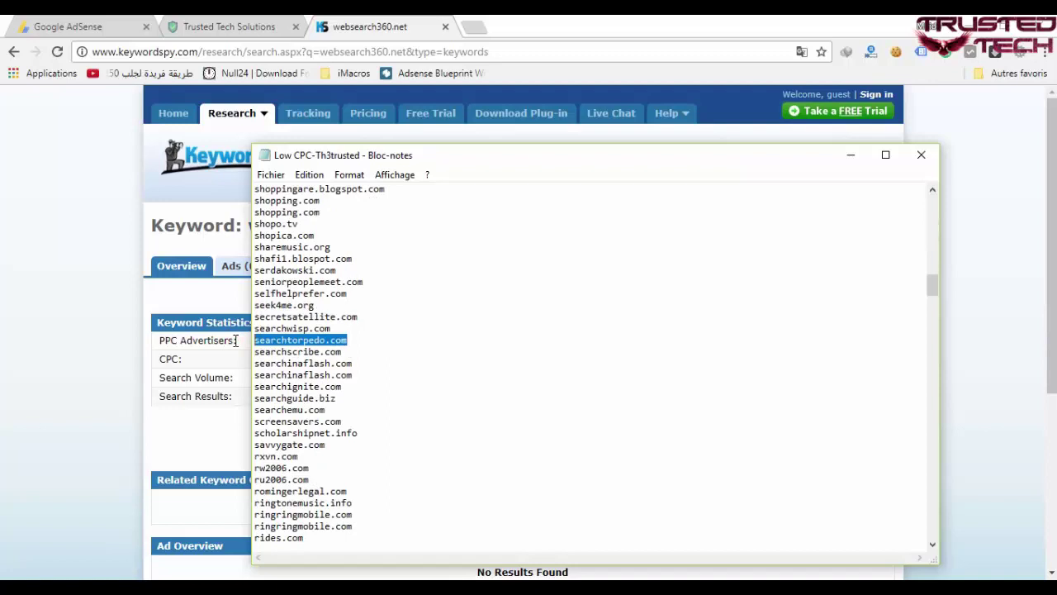
key("alt+Tab")
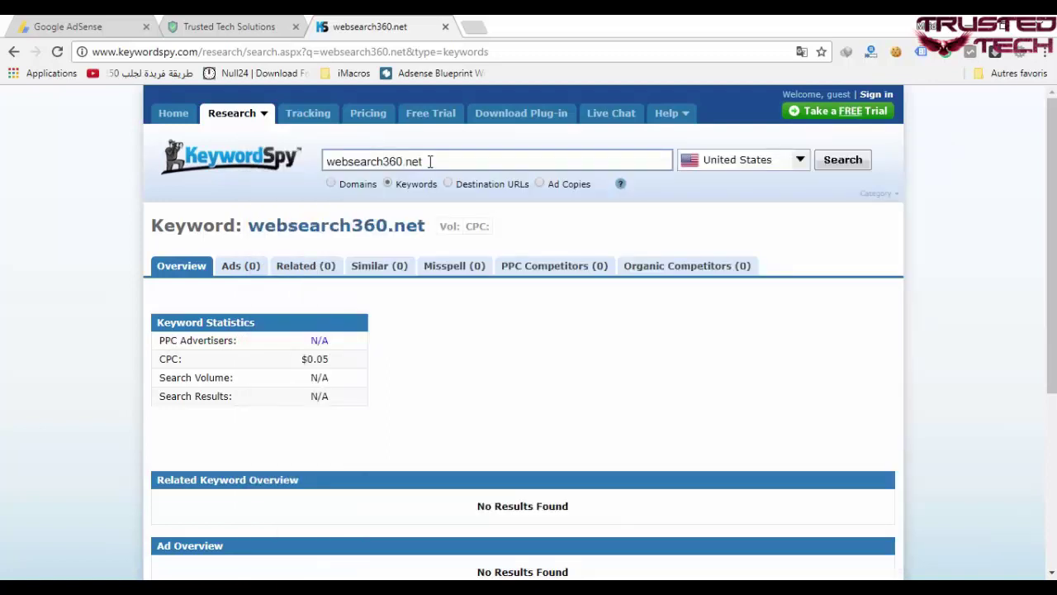
double_click(441, 158)
type("searchtorpedo.com")
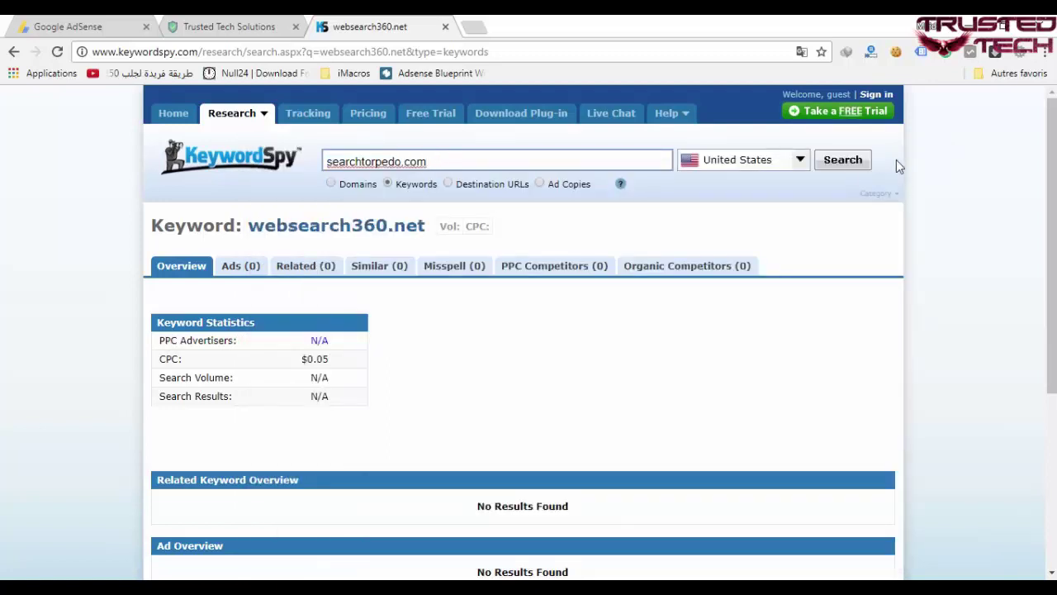
left_click(850, 166)
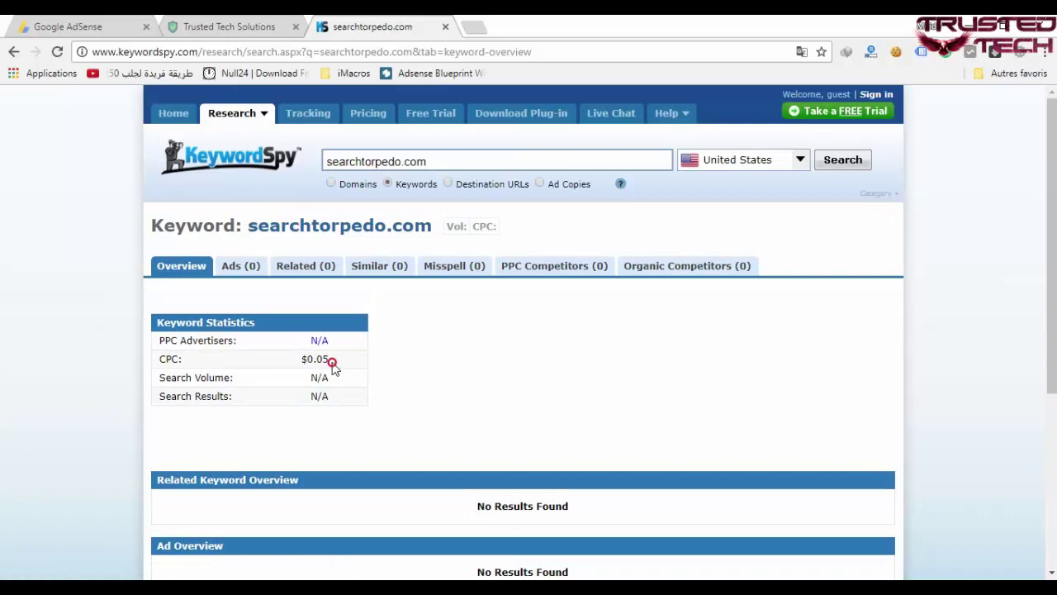
left_click_drag(334, 368, 147, 362)
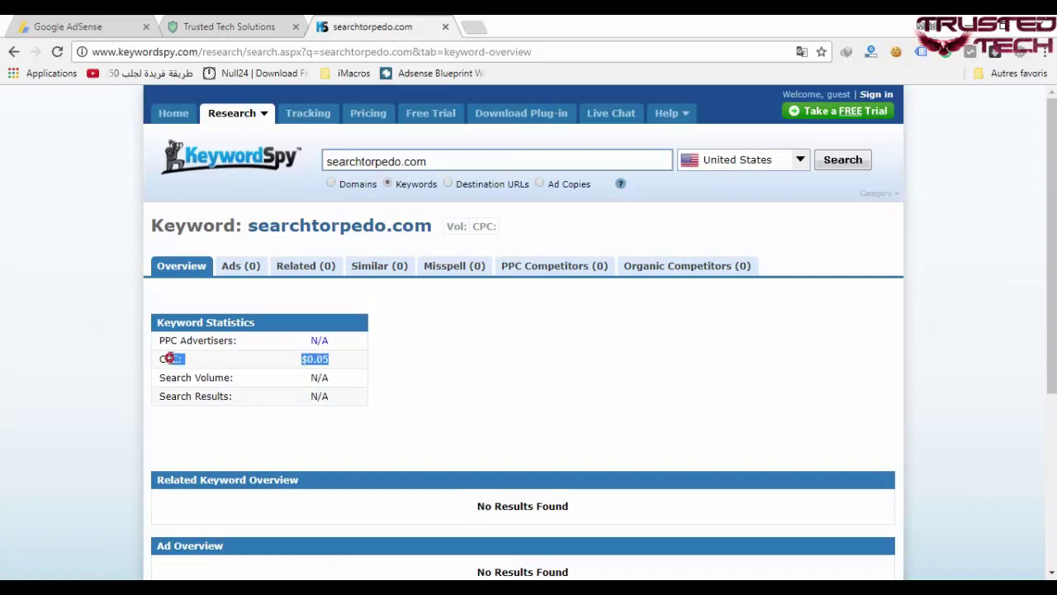
left_click(262, 368)
mouse_move(473, 587)
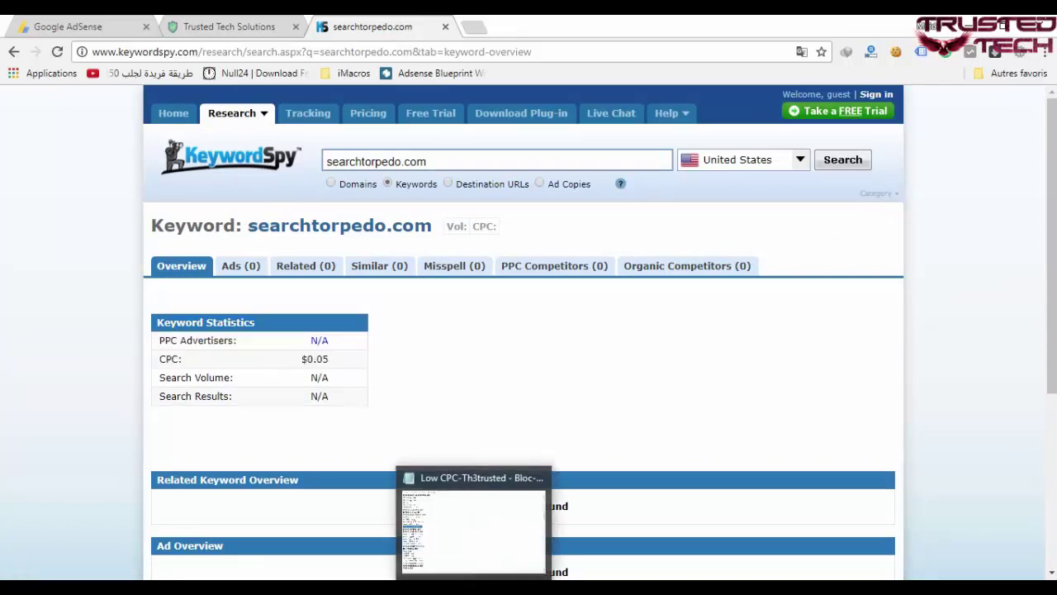
Copy the entire low-CPC domain list from Notepad into AdSense's advertiser URL box.
left_click(473, 528)
left_click(351, 299)
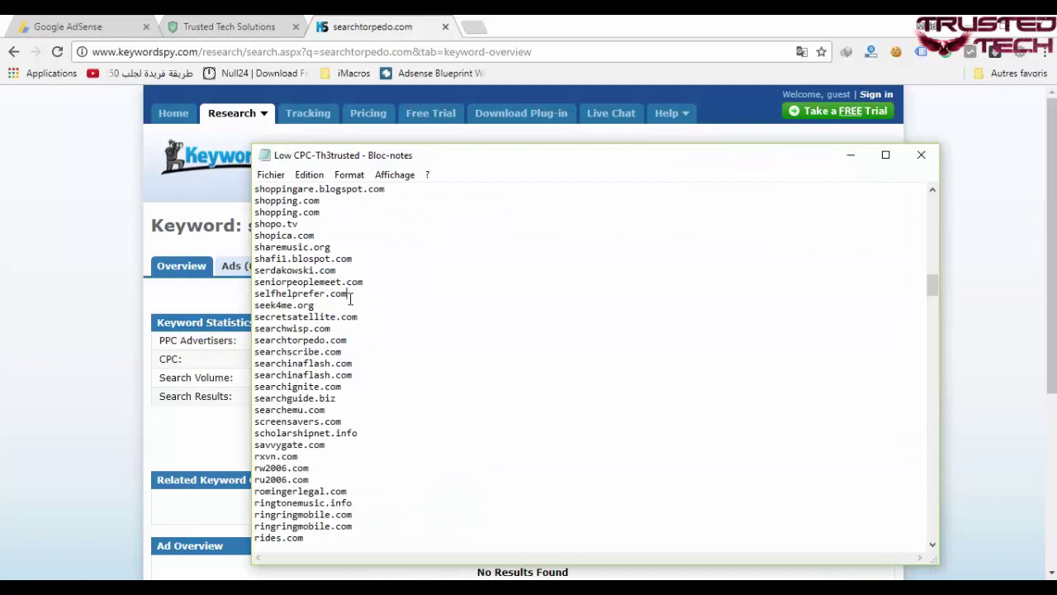
key("ctrl+a")
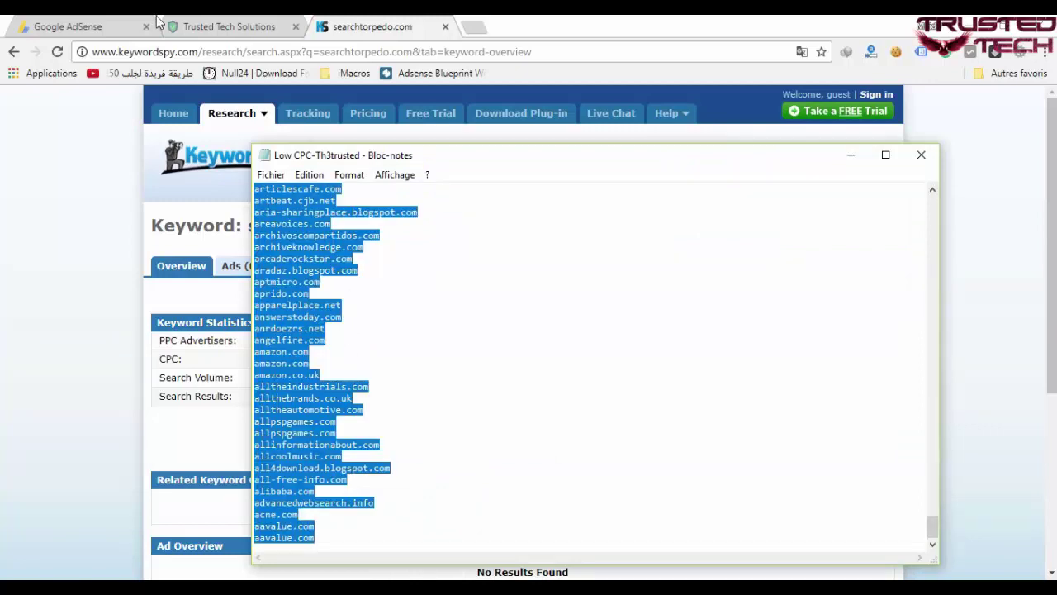
left_click(68, 27)
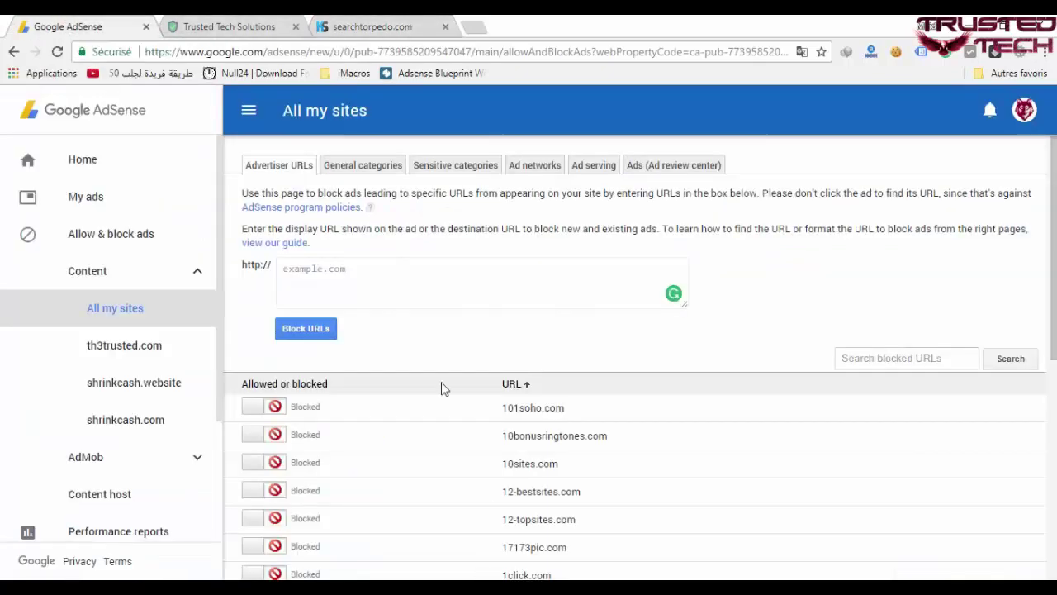
left_click(392, 271)
key("ctrl+v")
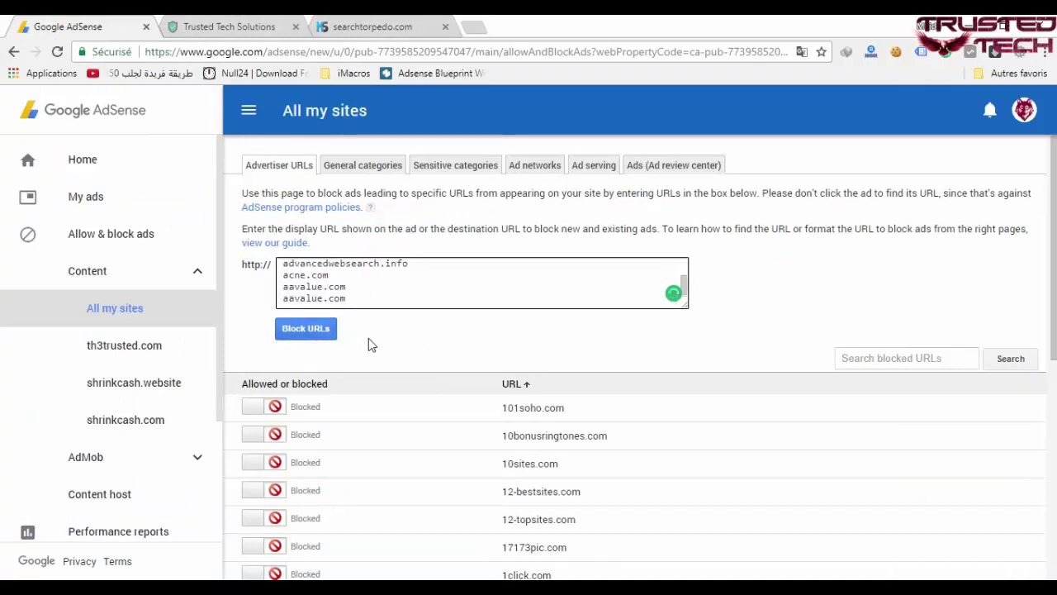
Submit Block URLs, dismiss the over-limit warning, and clear all pasted domains.
left_click(328, 330)
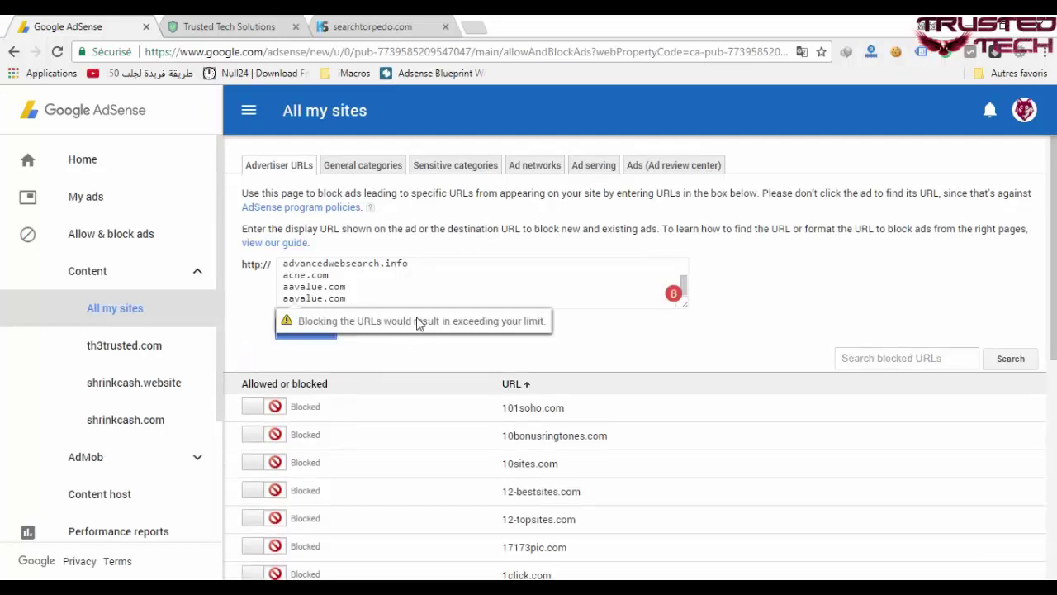
left_click(432, 294)
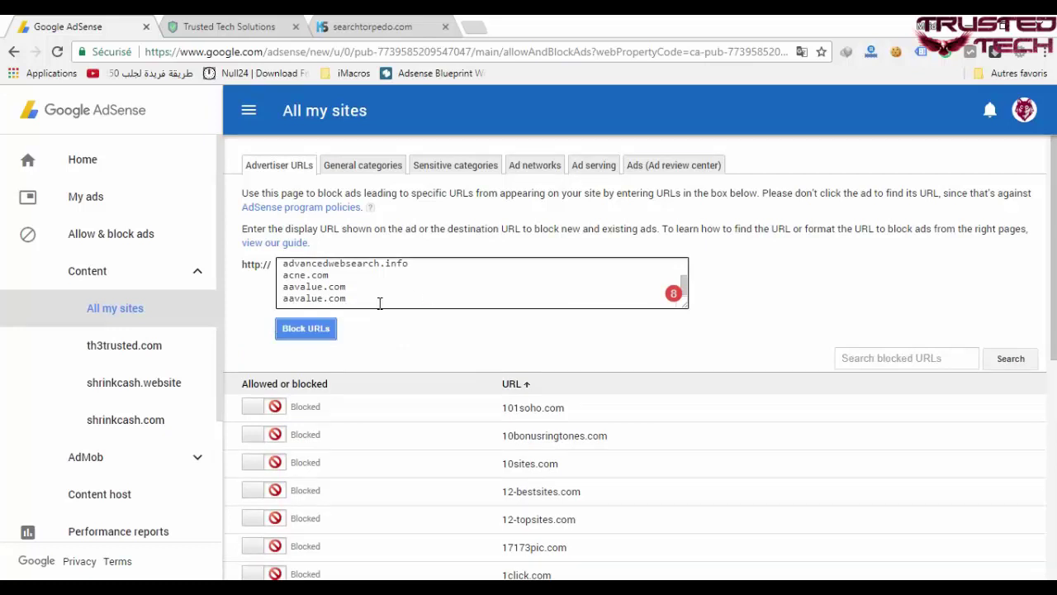
key("ctrl+a")
key("Delete")
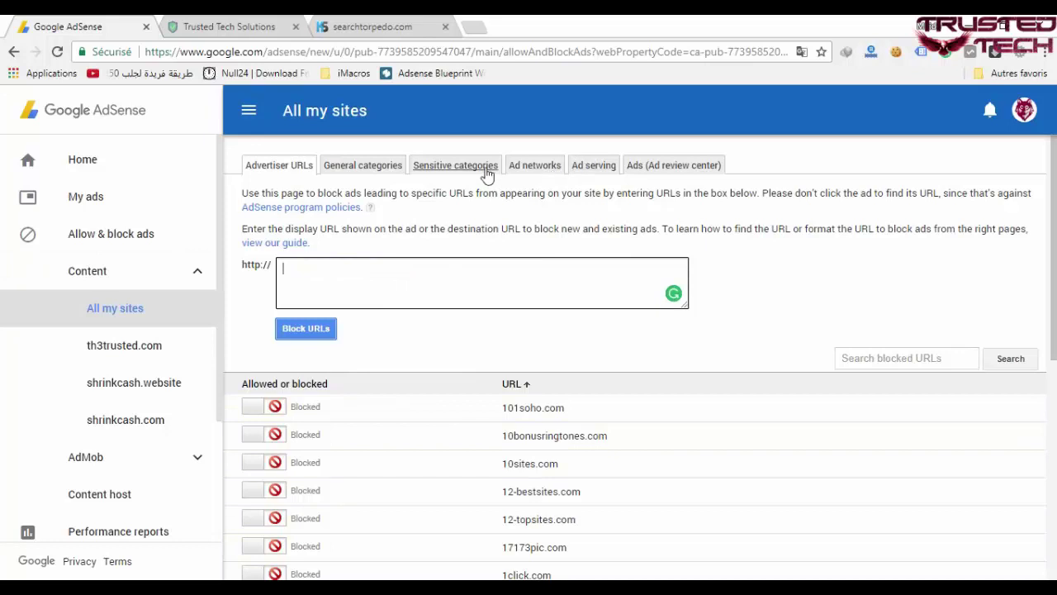
Open AdSense's Ad networks page, close the low-CPC list, and open the high-CPC network list file.
left_click(537, 174)
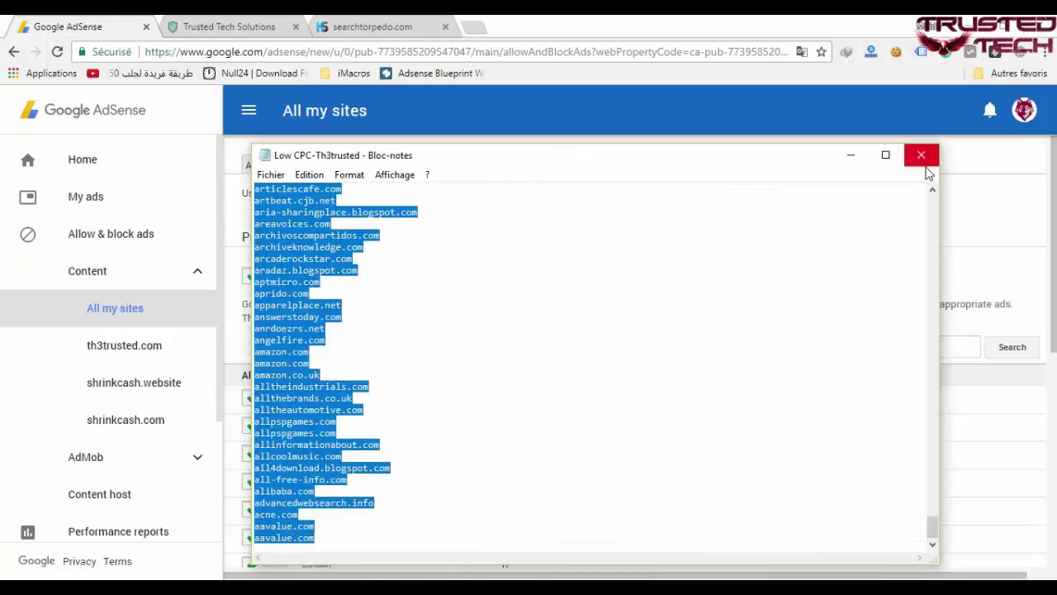
left_click(922, 154)
key("alt+Tab")
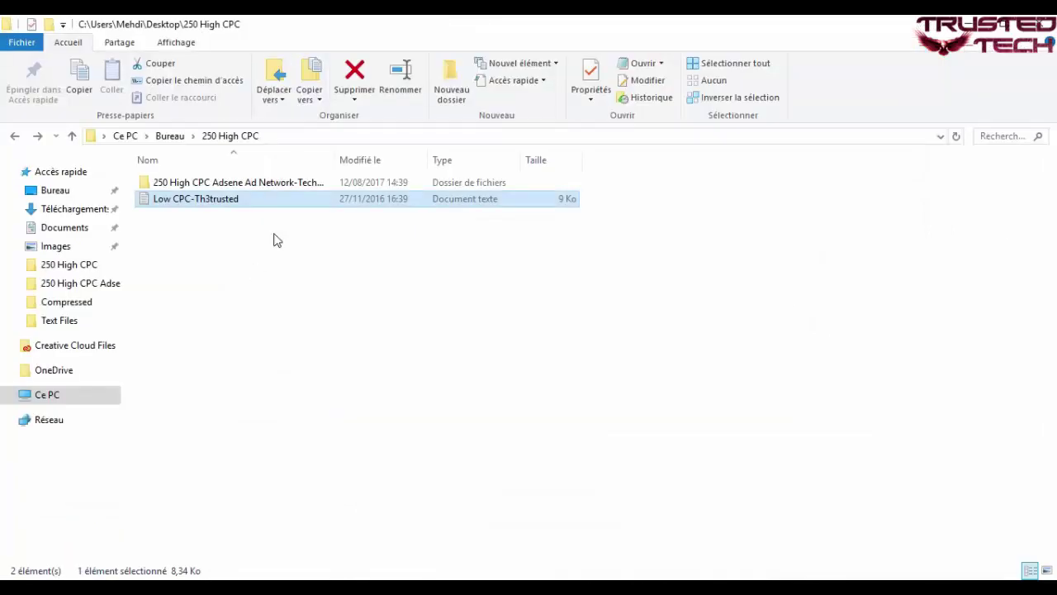
double_click(174, 185)
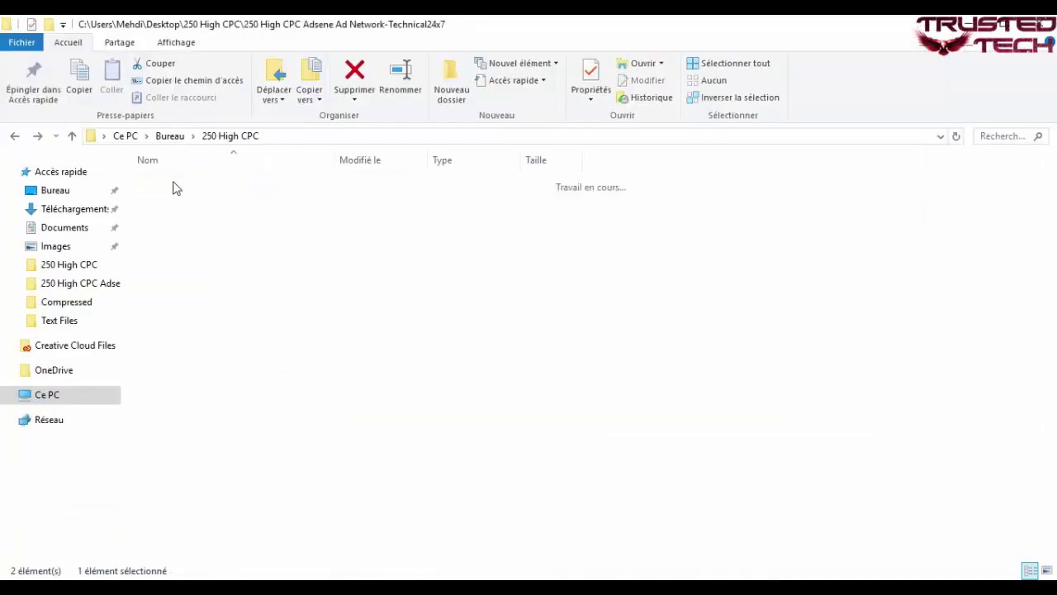
double_click(223, 190)
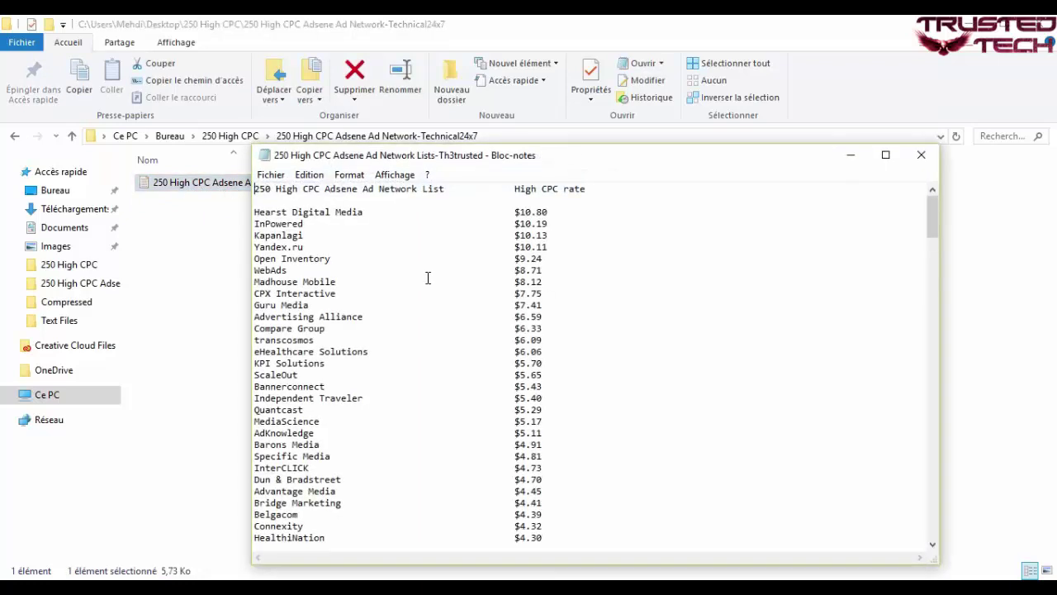
left_click_drag(375, 213, 240, 211)
key("ctrl+c")
left_click(368, 213)
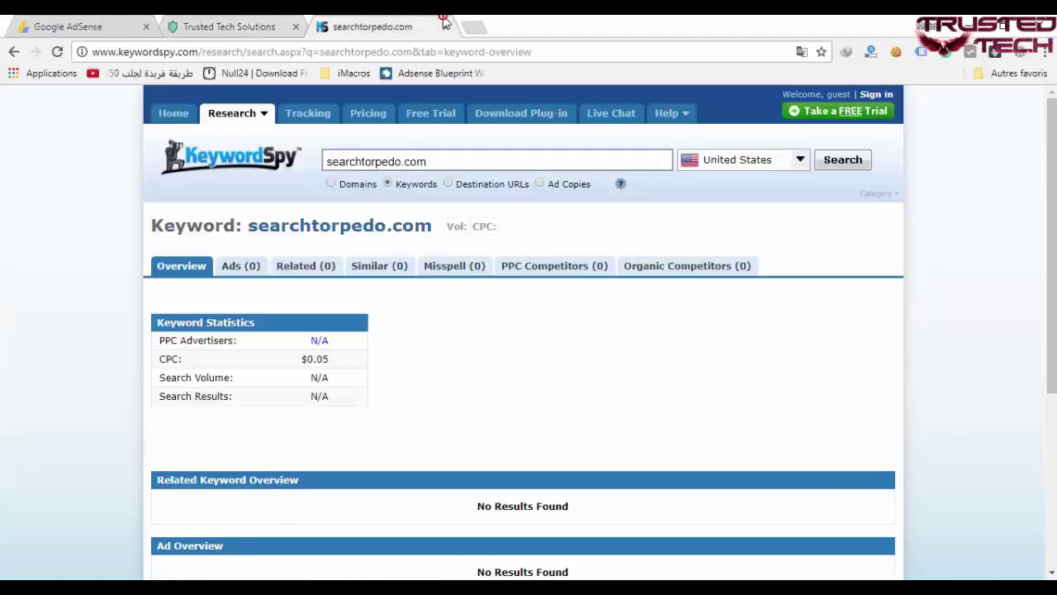
Search KeywordSpy for 'hearst digital media' and highlight its $10.80 CPC.
triple_click(470, 160)
key("ctrl+v")
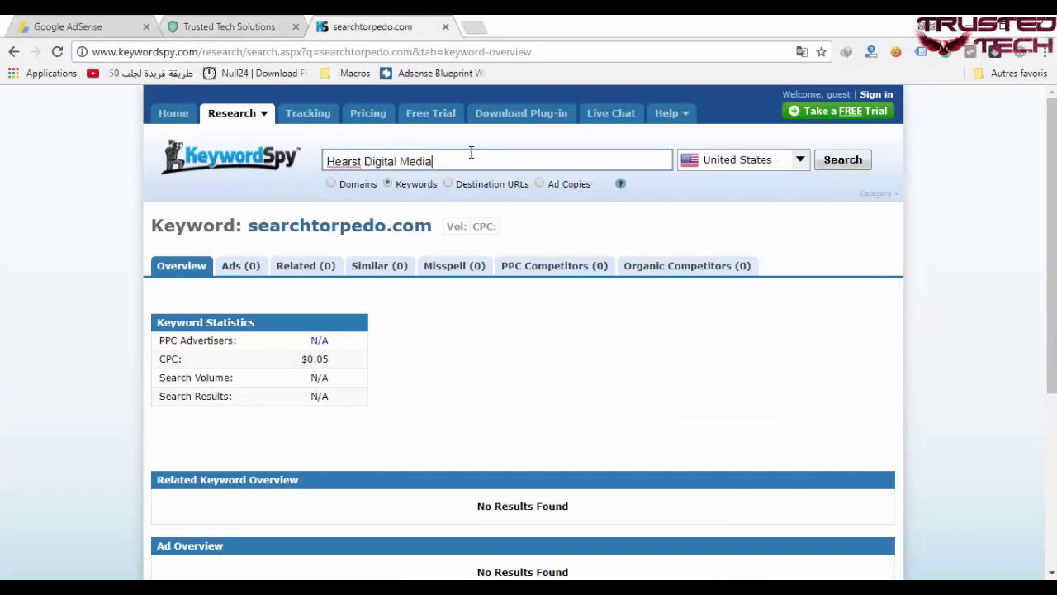
key("Return")
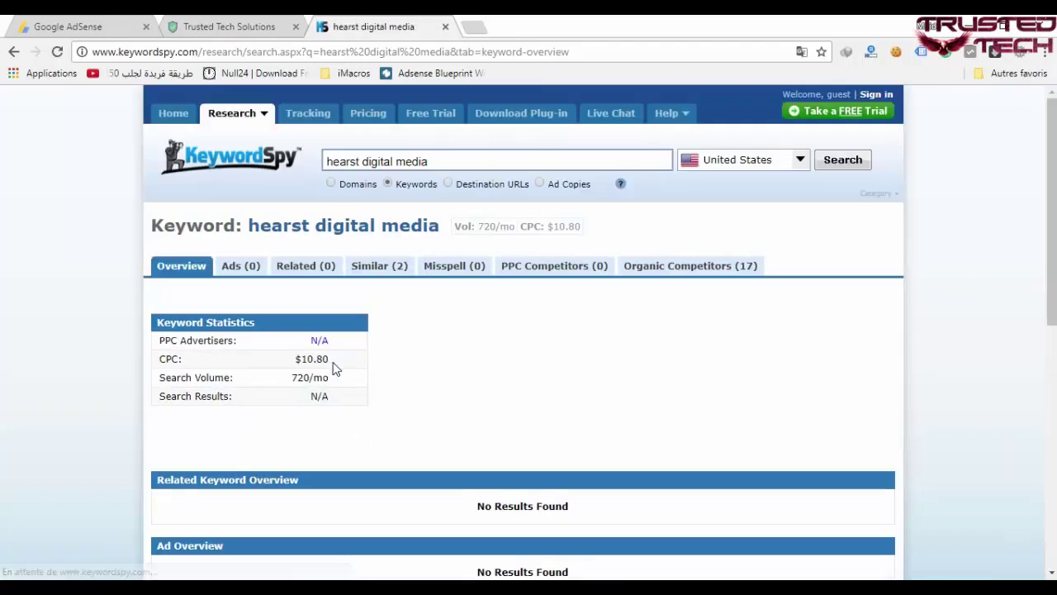
left_click_drag(327, 358, 160, 369)
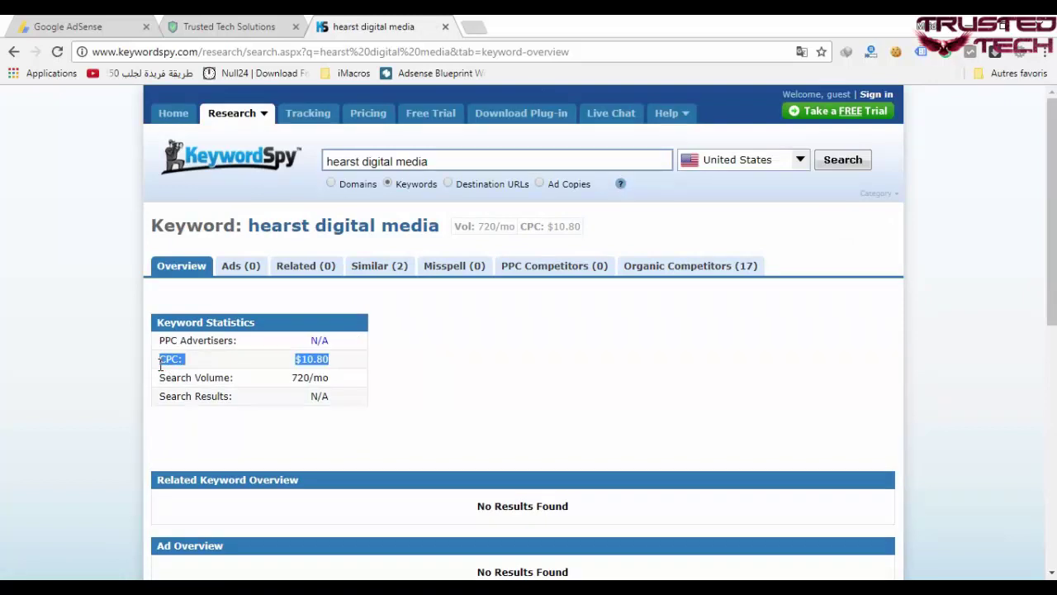
left_click(343, 373)
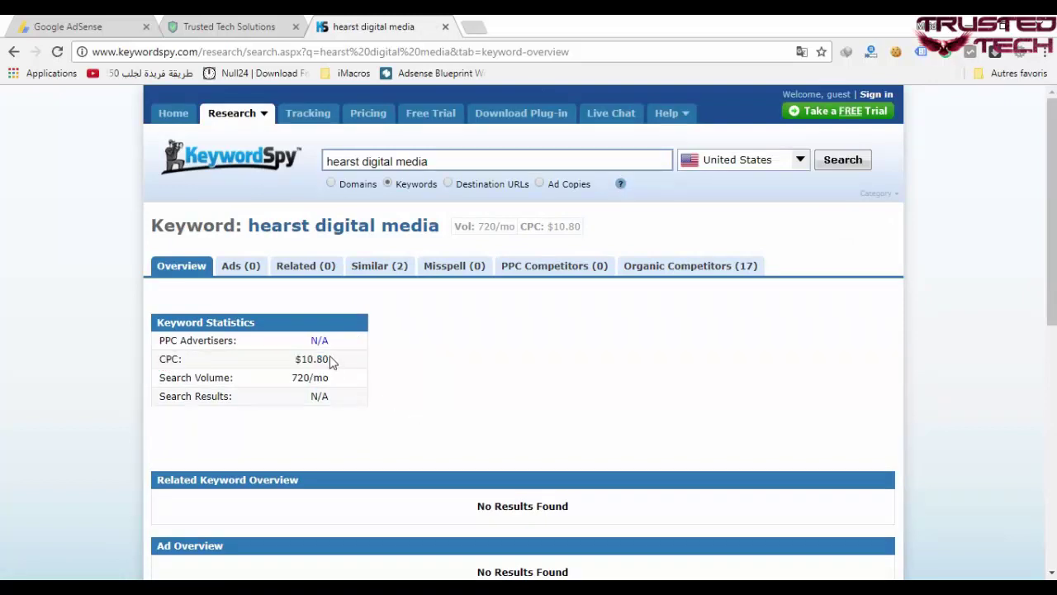
left_click_drag(330, 360, 153, 359)
left_click(423, 408)
left_click(322, 370)
Select Neustar in the high-CPC network list and return to the browser.
key("alt+Tab")
scroll(472, 333, "down", 15)
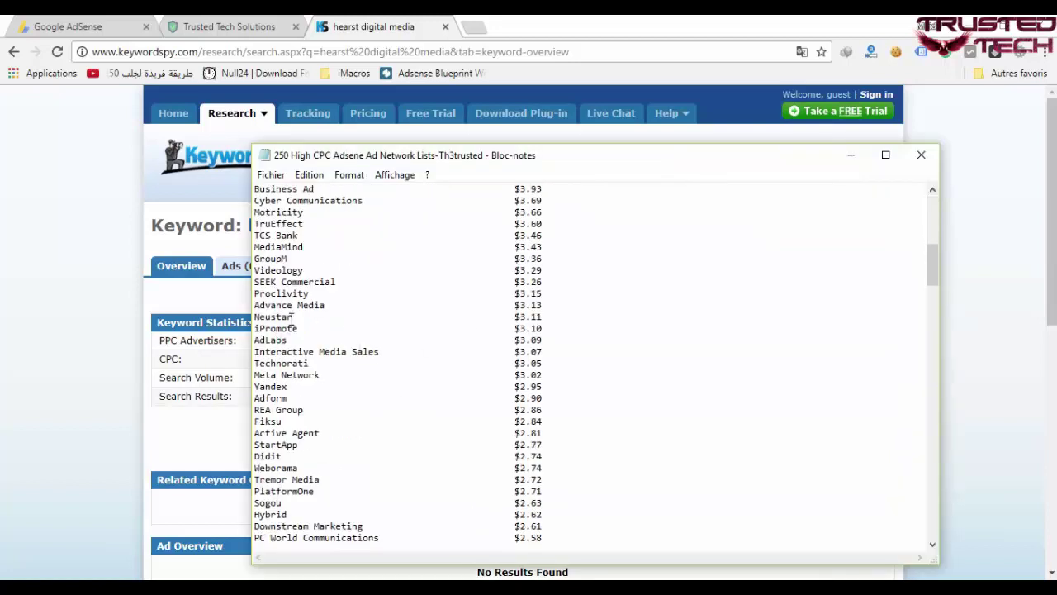
left_click_drag(312, 317, 246, 317)
key("ctrl+c")
key("alt+Tab")
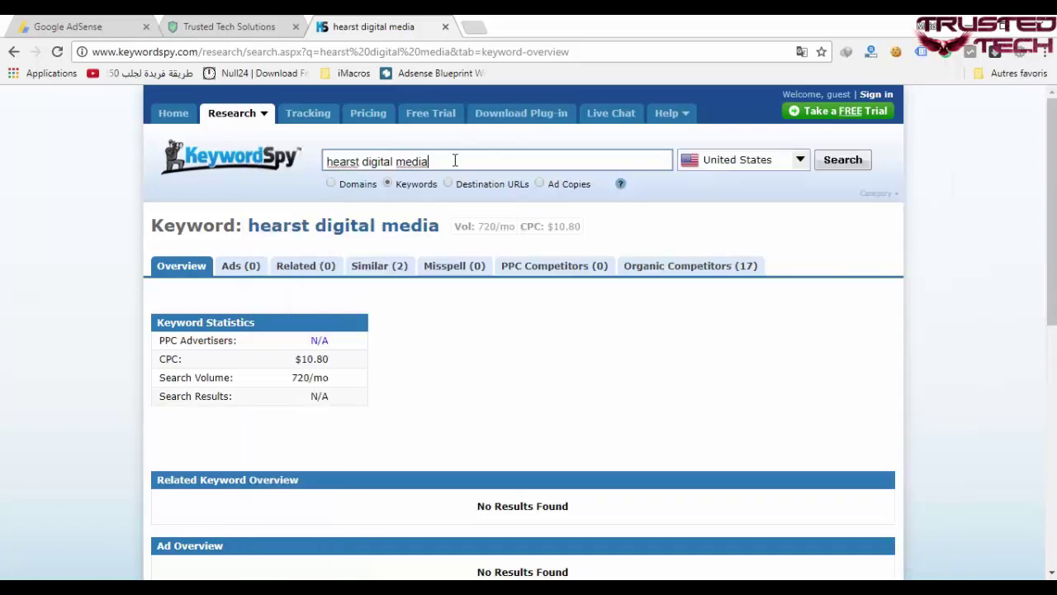
key("ctrl+1")
Search KeywordSpy for 'Neustar', showing its $3.11 CPC and 18,100/mo volume.
left_click(366, 25)
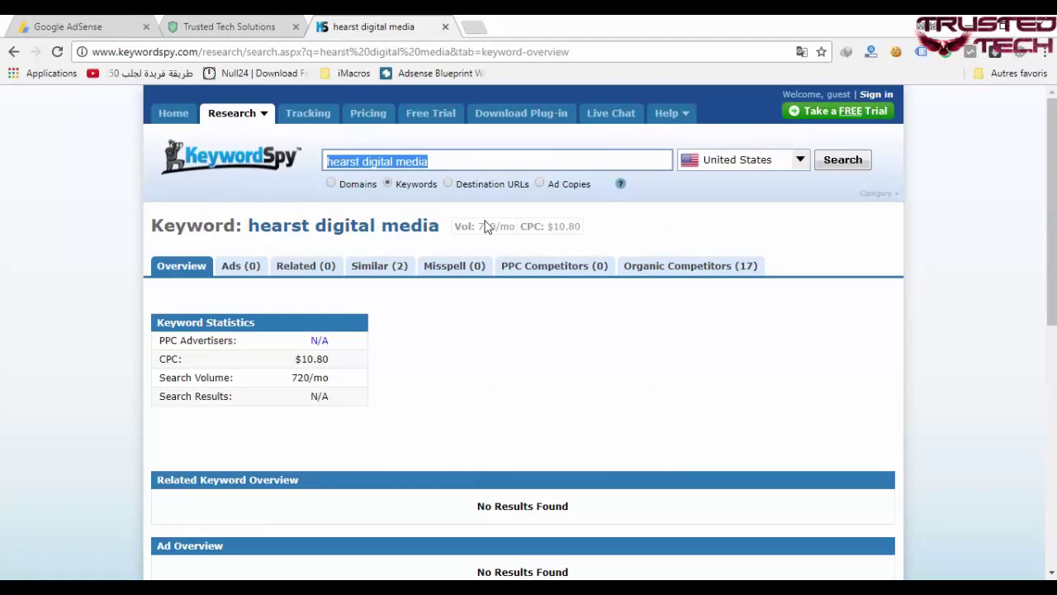
key("ctrl+v")
key("BackSpace")
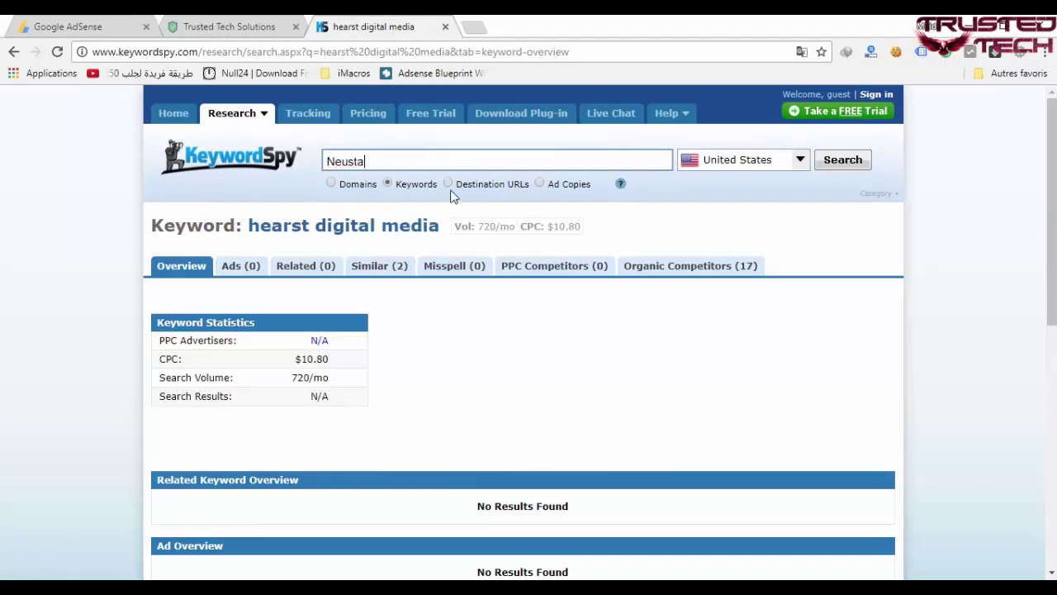
type("r")
left_click(843, 160)
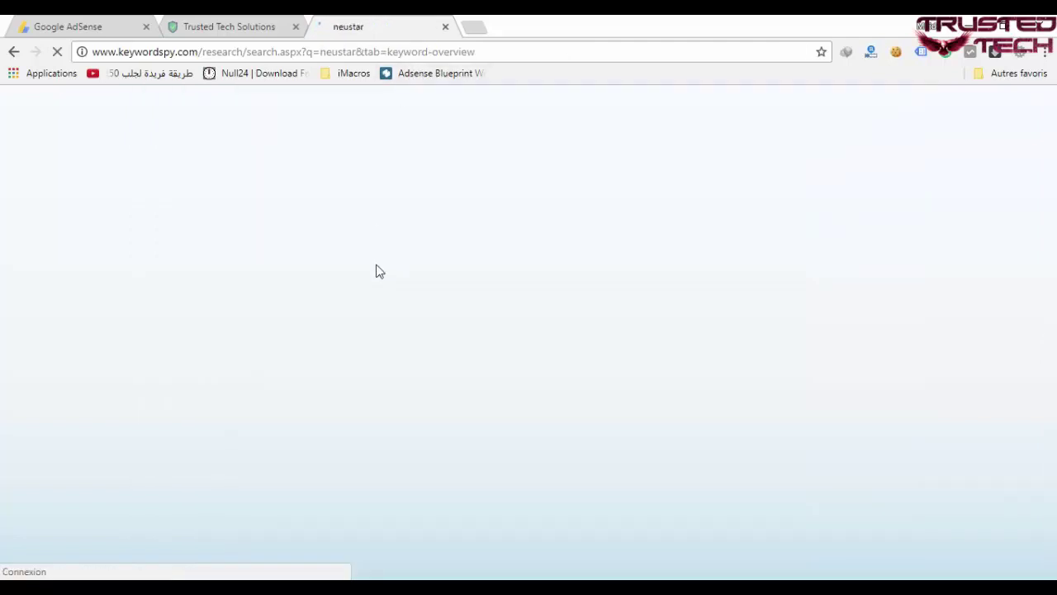
mouse_move(351, 341)
left_mouse_down()
mouse_move(291, 367)
mouse_move(314, 377)
left_mouse_up()
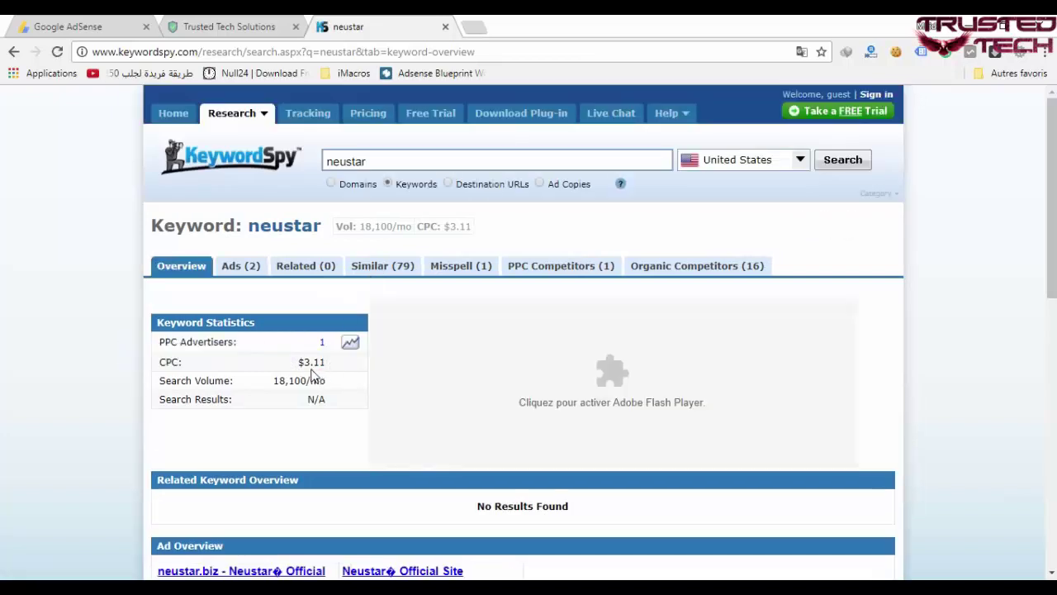
View Neustar's two ads, return to Overview, and dismiss the Flash chart prompt.
left_click(247, 274)
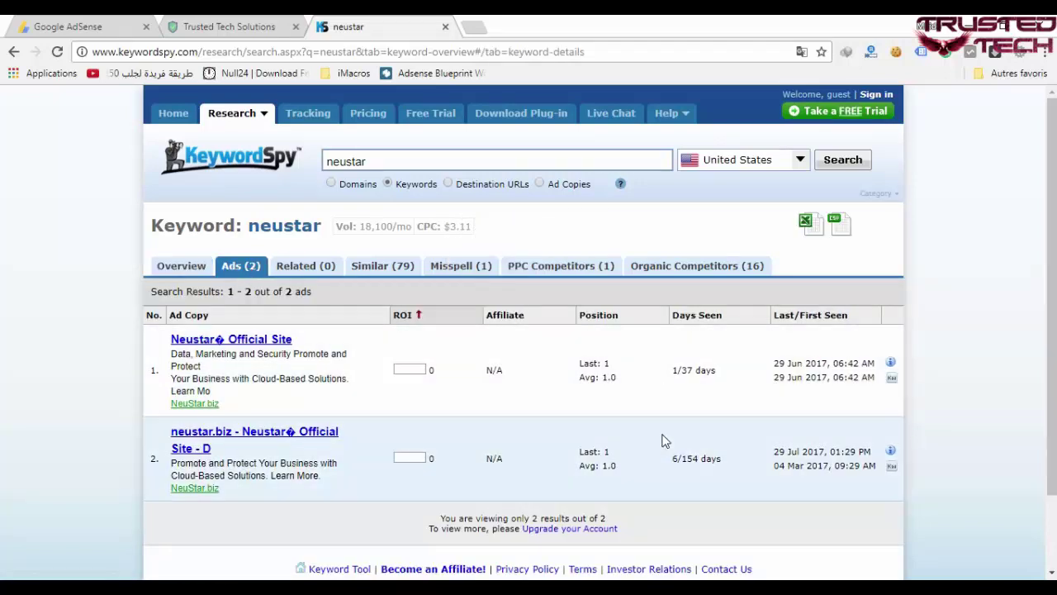
left_click(171, 276)
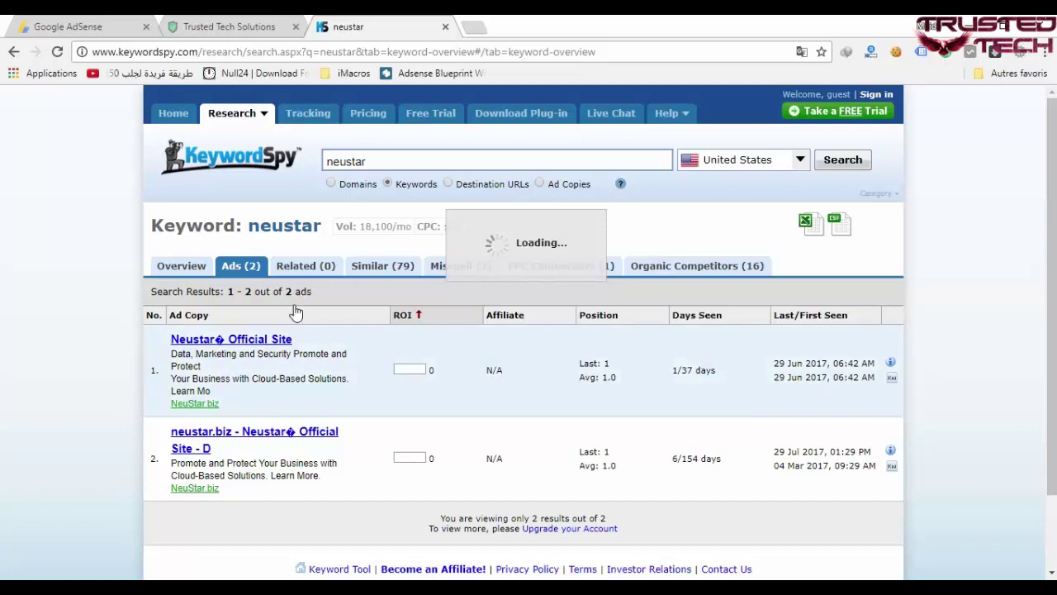
left_click(431, 373)
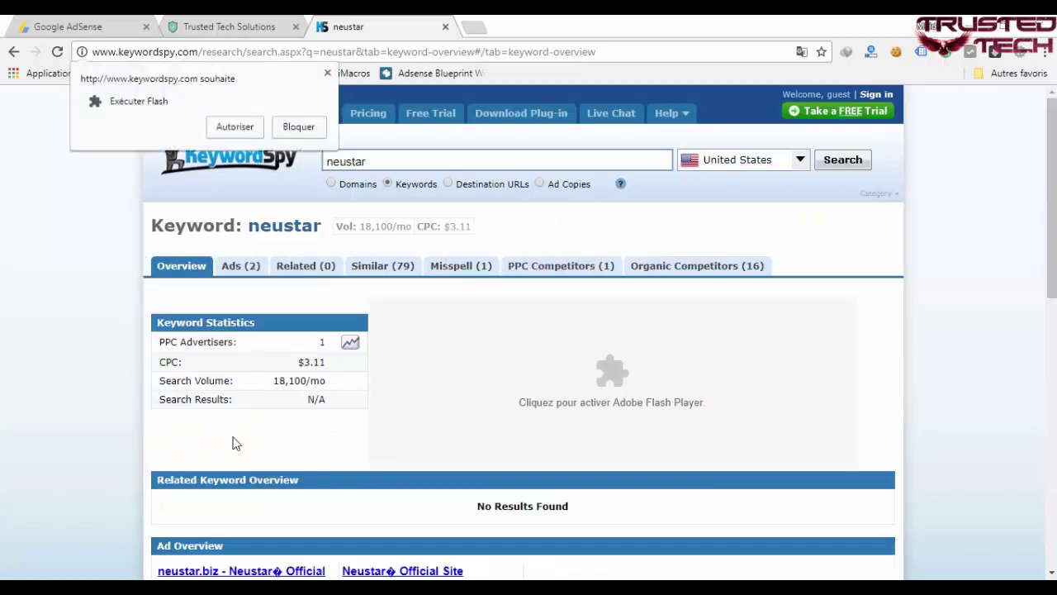
left_click(327, 72)
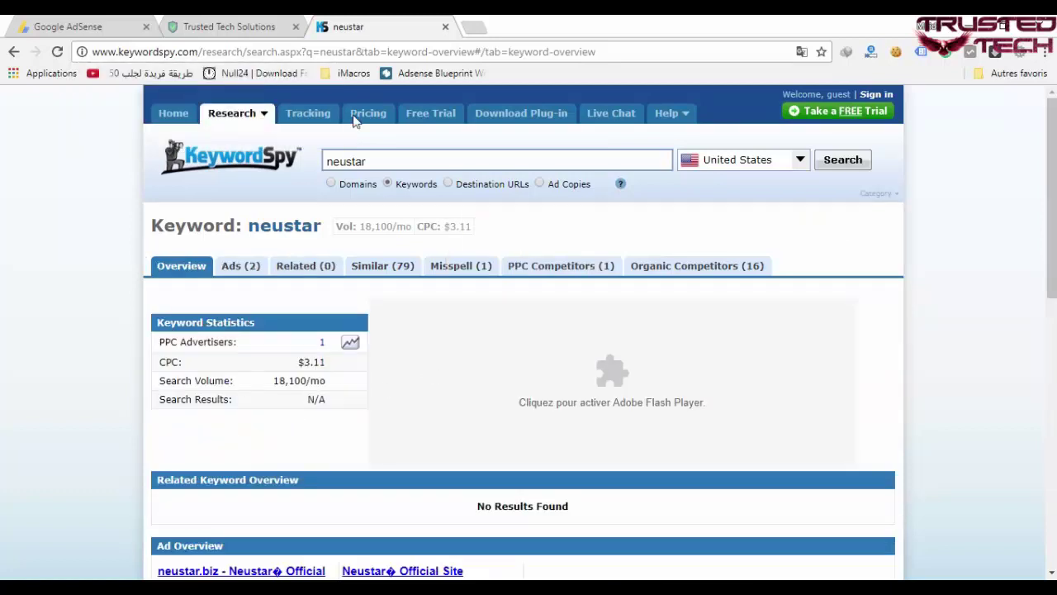
Select 'Hearst Digital Media' in the Notepad list of high-CPC ad networks.
key("alt+Tab")
key("ctrl+a")
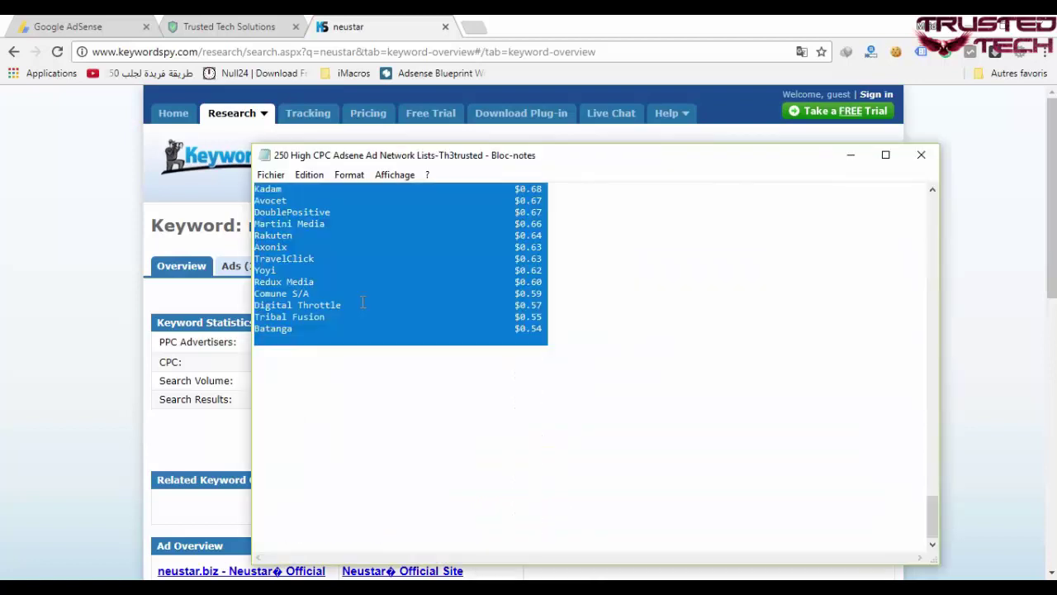
left_click(361, 305)
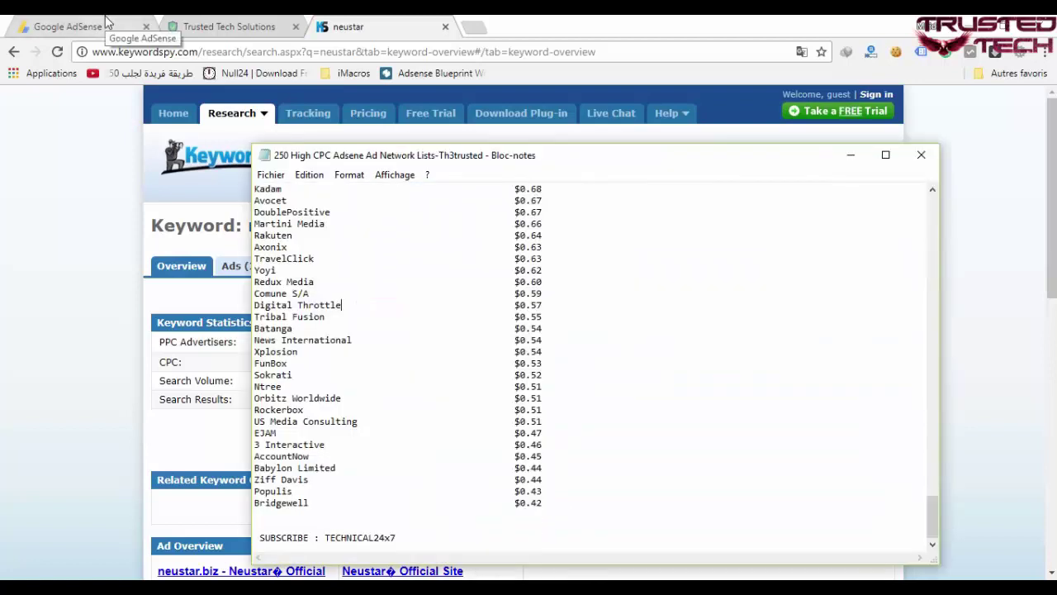
left_click(104, 24)
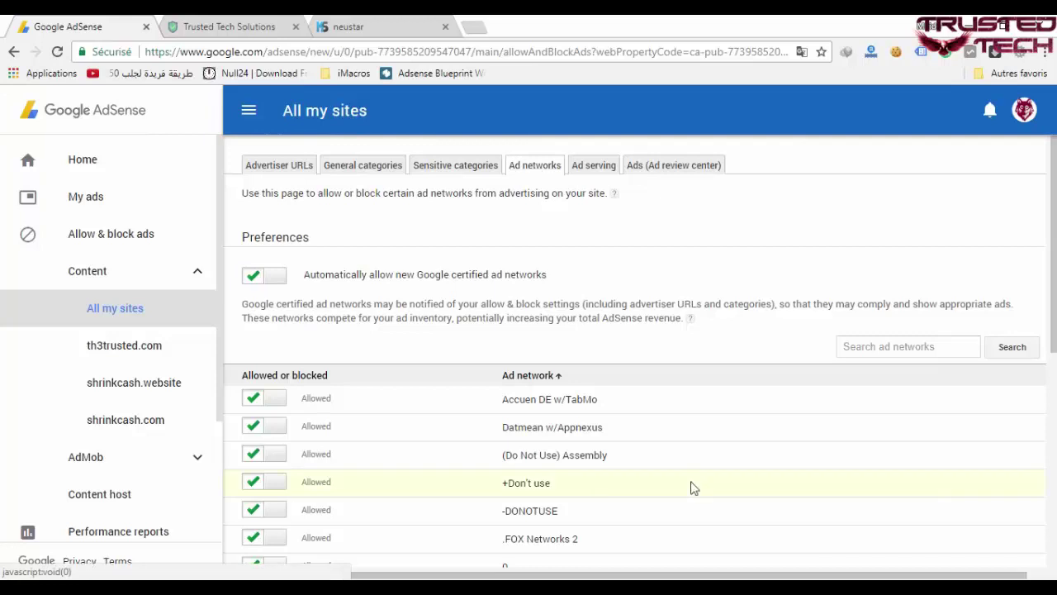
key("alt+Tab")
scroll(436, 401, "up", 15)
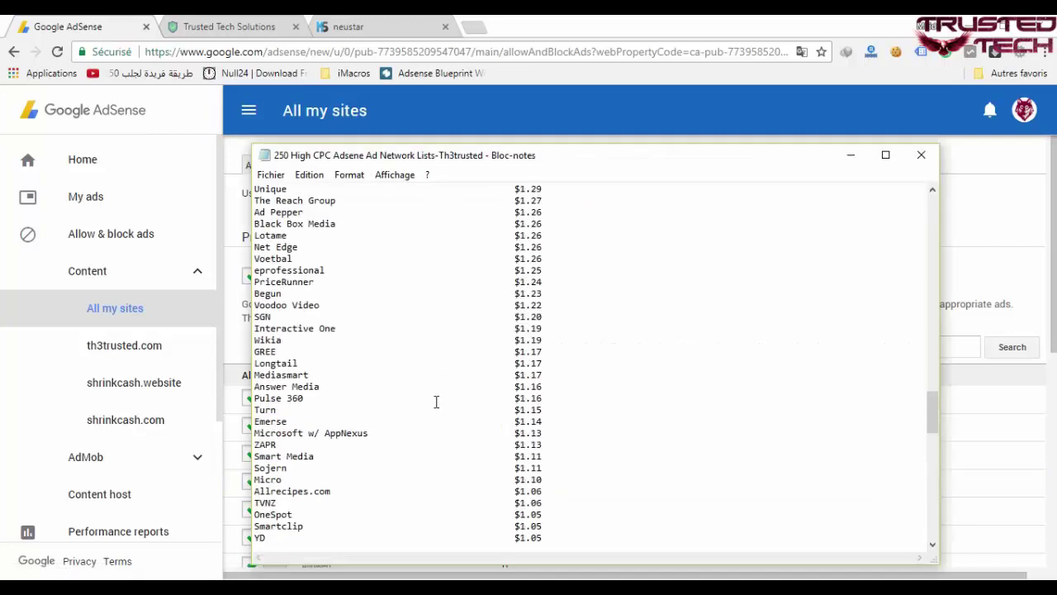
scroll(436, 401, "up", 20)
left_click_drag(366, 211, 245, 214)
key("ctrl+c")
Search AdSense's ad networks for 'Hearst Digital Media', which shows as allowed.
left_click(1032, 279)
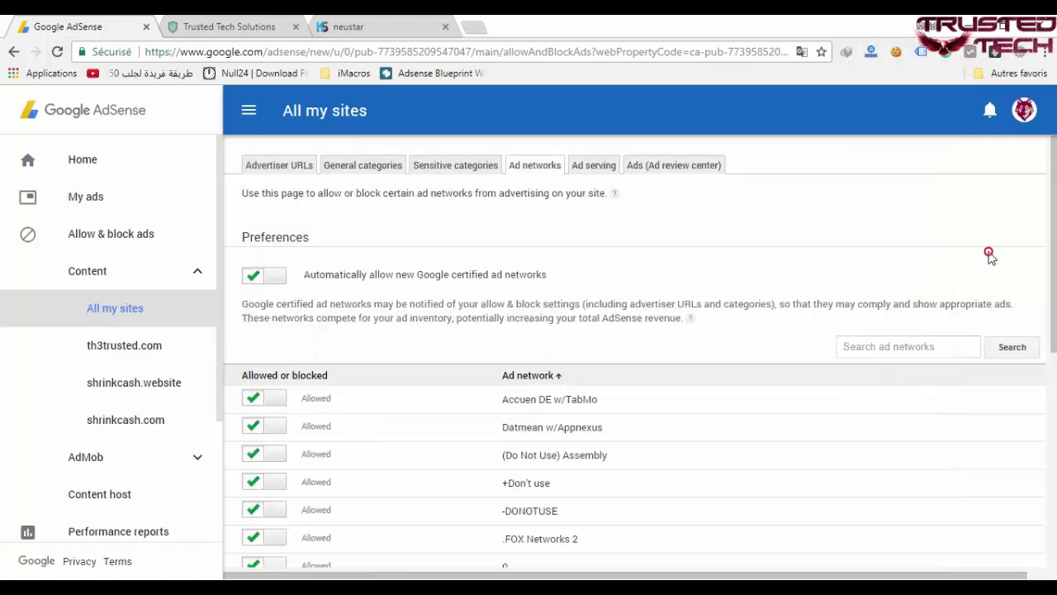
left_click(911, 346)
key("ctrl+v")
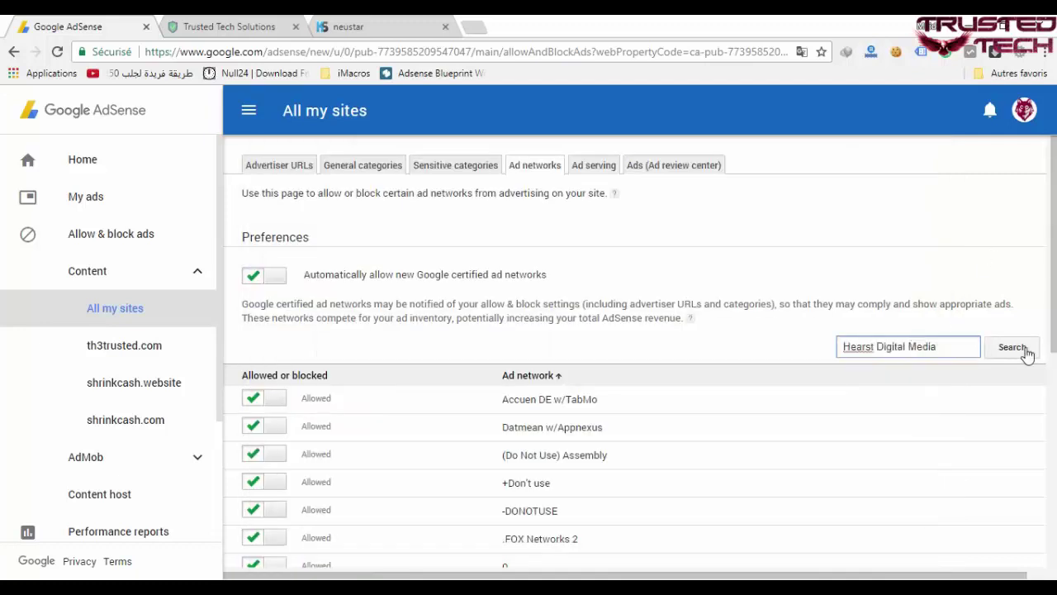
left_click(1024, 348)
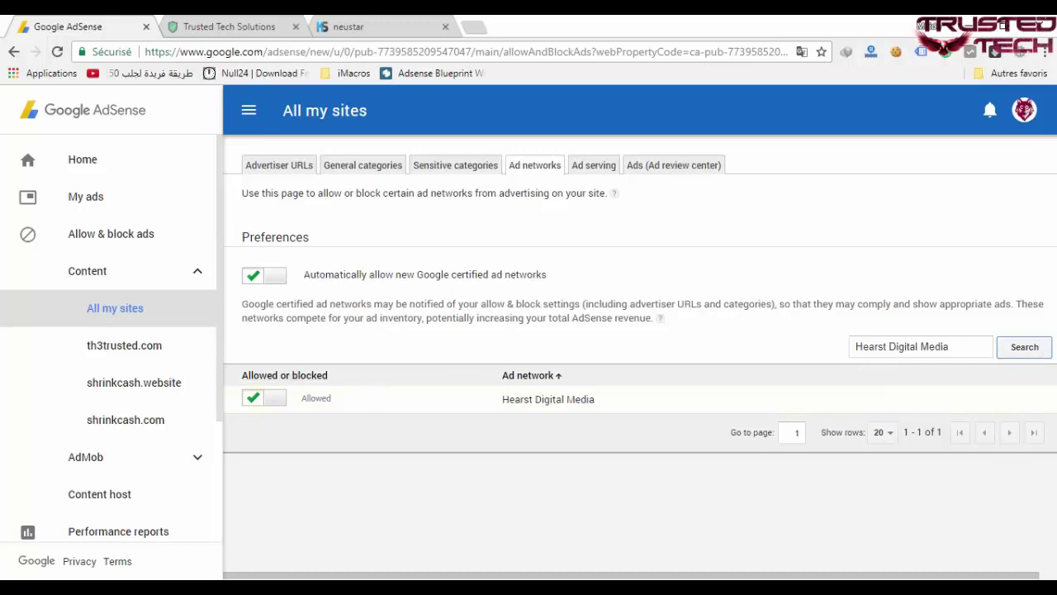
Re-enter 'Hearst Digital Media' in the ad network search and return to the Notepad list.
key("alt+Tab")
double_click(287, 247)
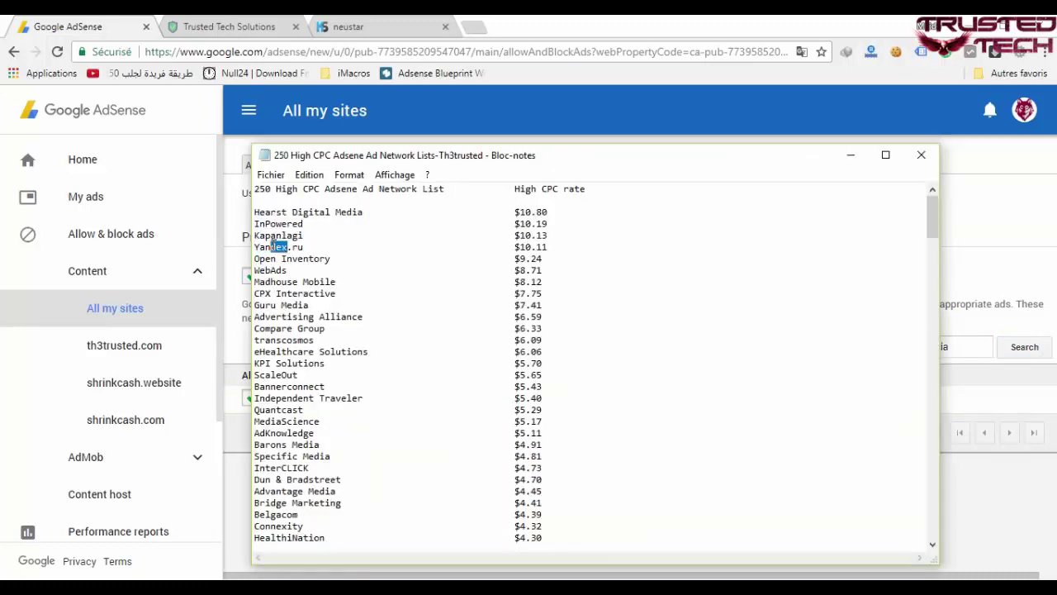
left_click(273, 247)
scroll(307, 334, "down", 2)
scroll(307, 334, "down", 10)
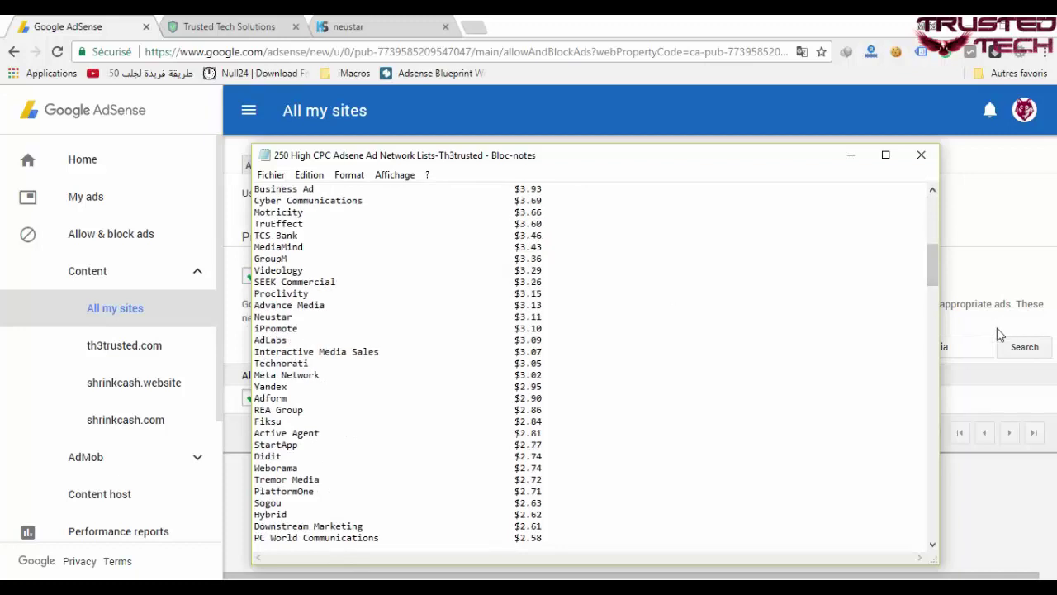
left_click(1008, 330)
triple_click(967, 348)
key("BackSpace")
key("ctrl+v")
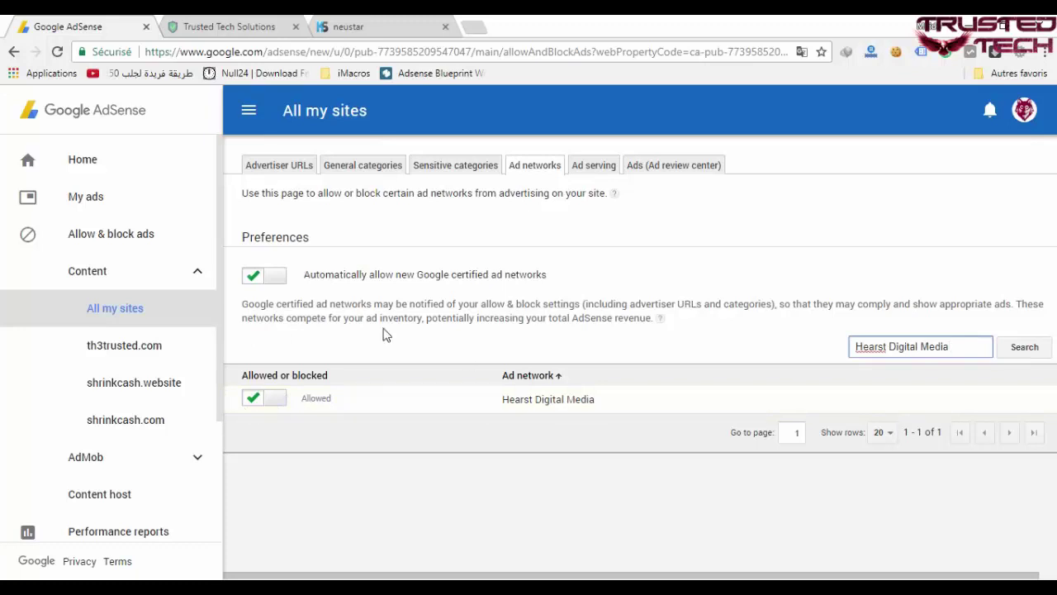
key("alt+Tab")
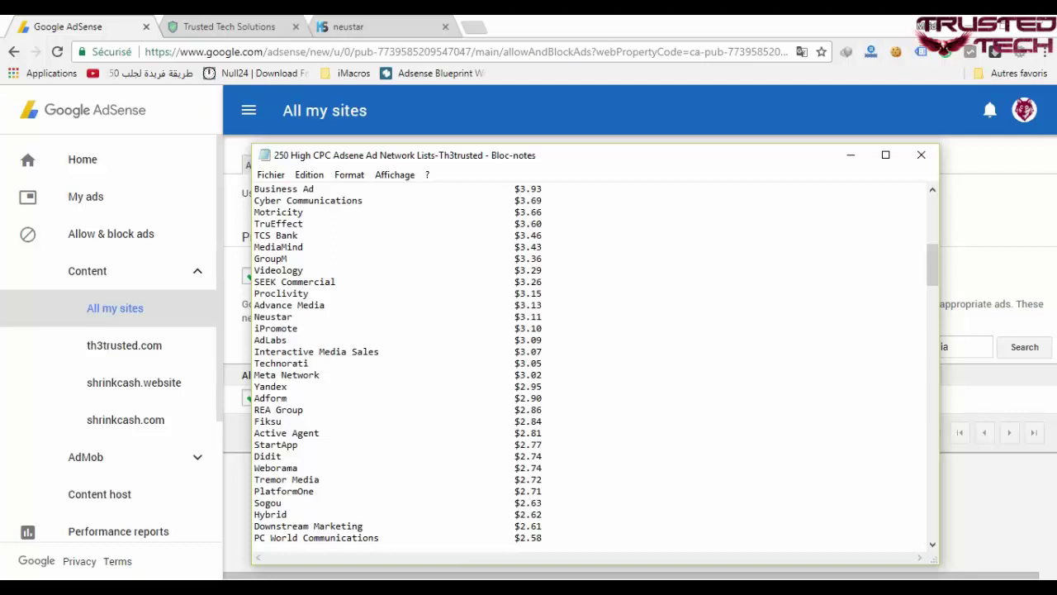
left_click(567, 23)
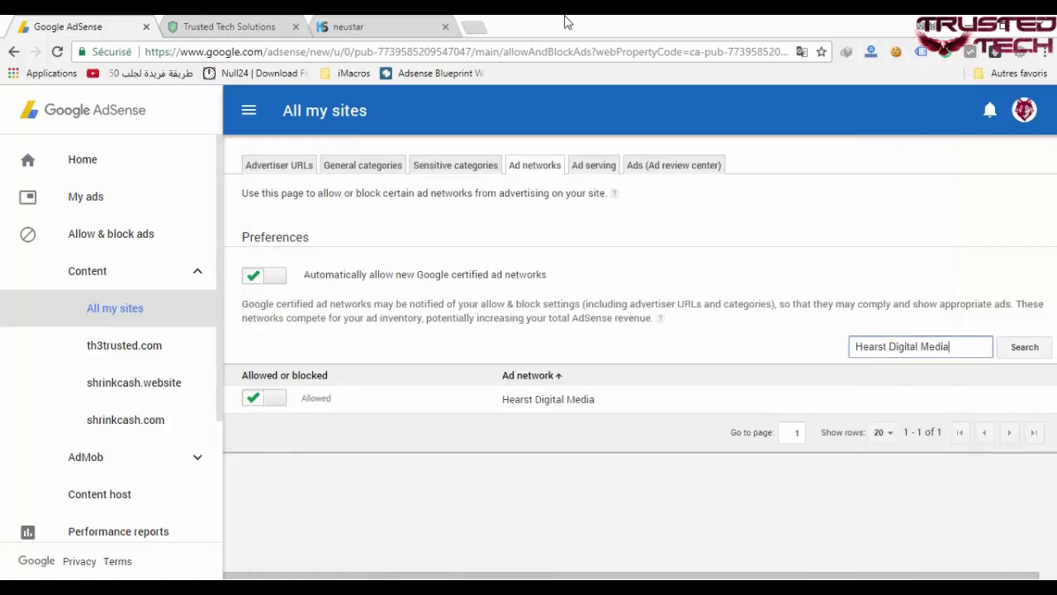